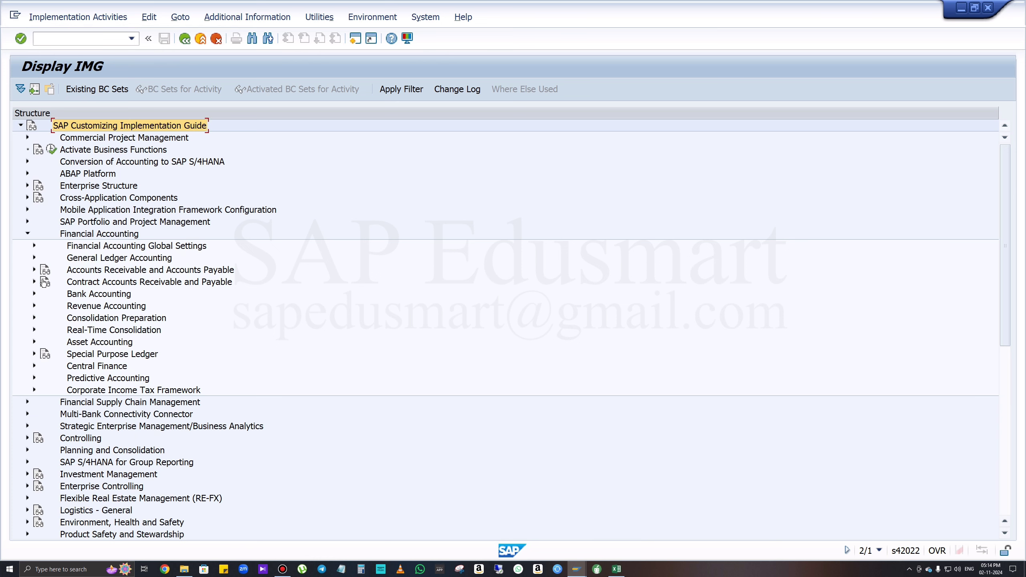
Step: Open the Define Account Group activity under Financial Accounting > General Ledger Accounting > Master Data > G/L Accounts > Preparations
{"action": "left_click", "coordinate": [34, 257]}
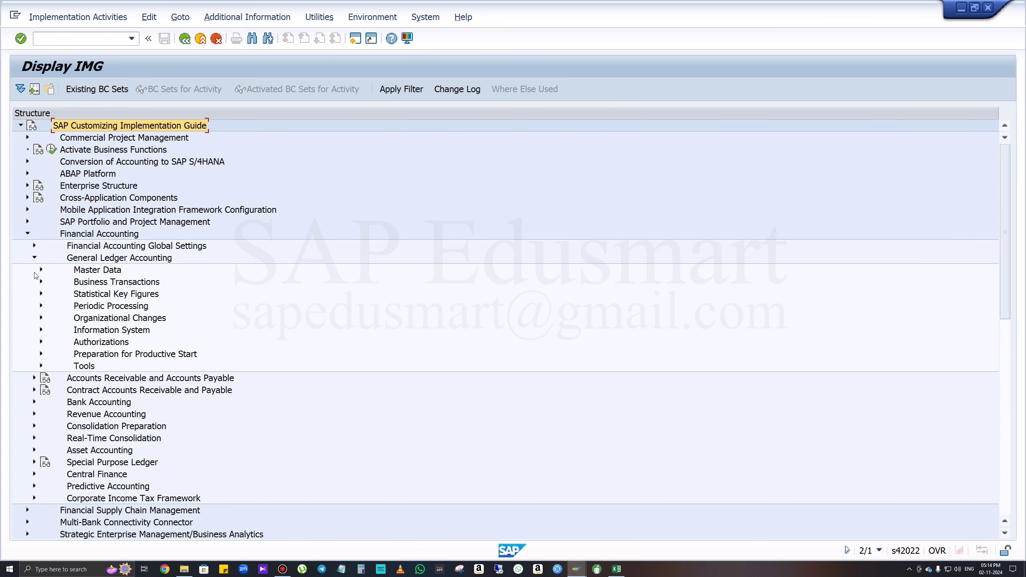
{"action": "left_click", "coordinate": [41, 269]}
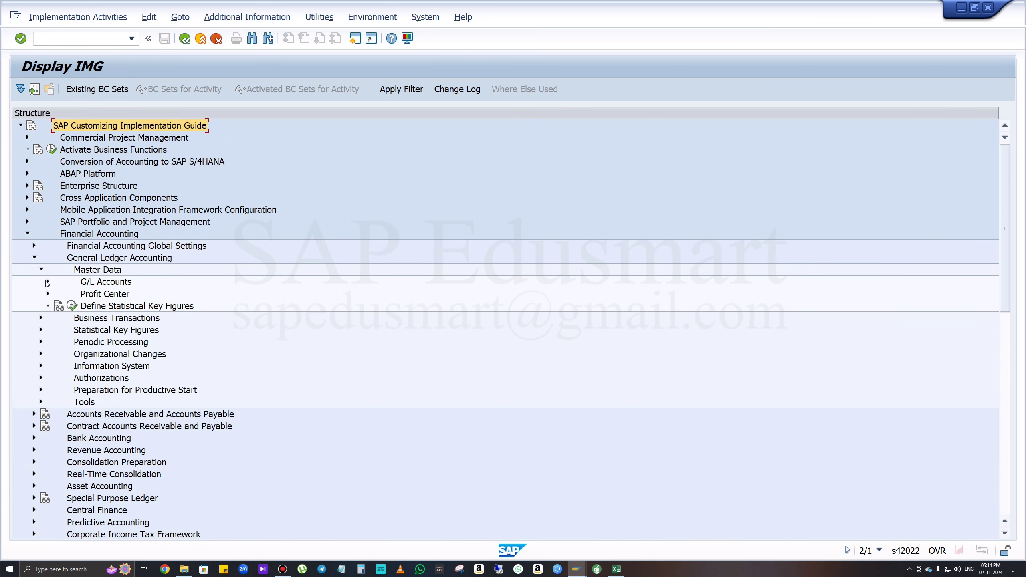
{"action": "left_click", "coordinate": [48, 282]}
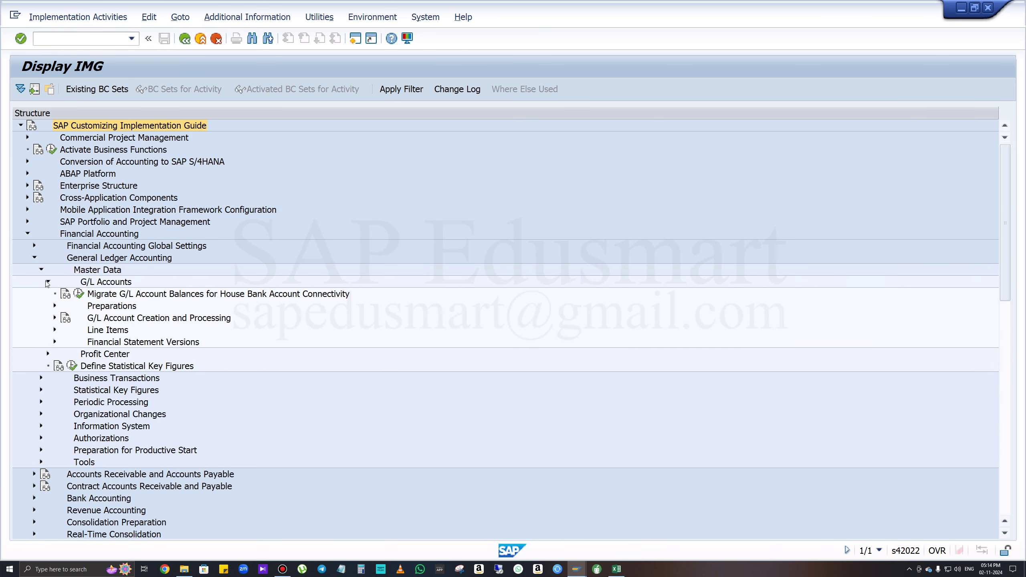
{"action": "left_click", "coordinate": [55, 306]}
{"action": "left_click", "coordinate": [150, 354]}
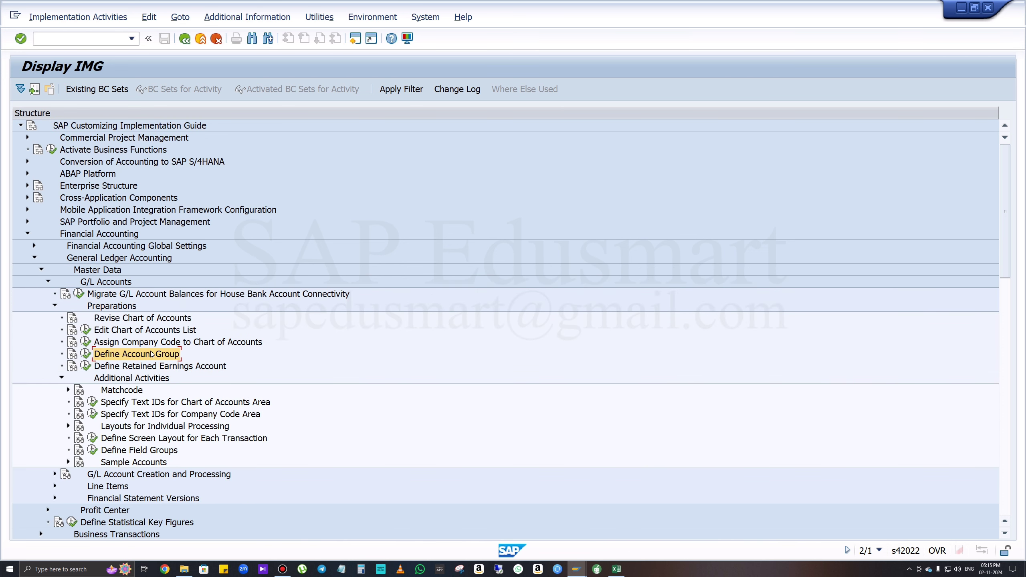
{"action": "left_click", "coordinate": [86, 354]}
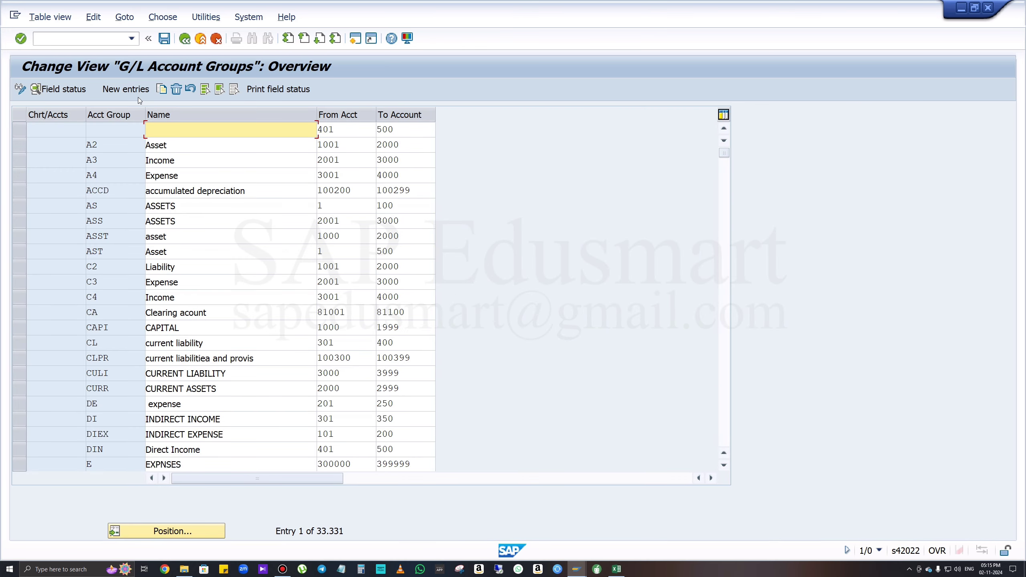
Step: Start a new G/L account group entry for chart of accounts TM77
{"action": "left_click", "coordinate": [126, 92]}
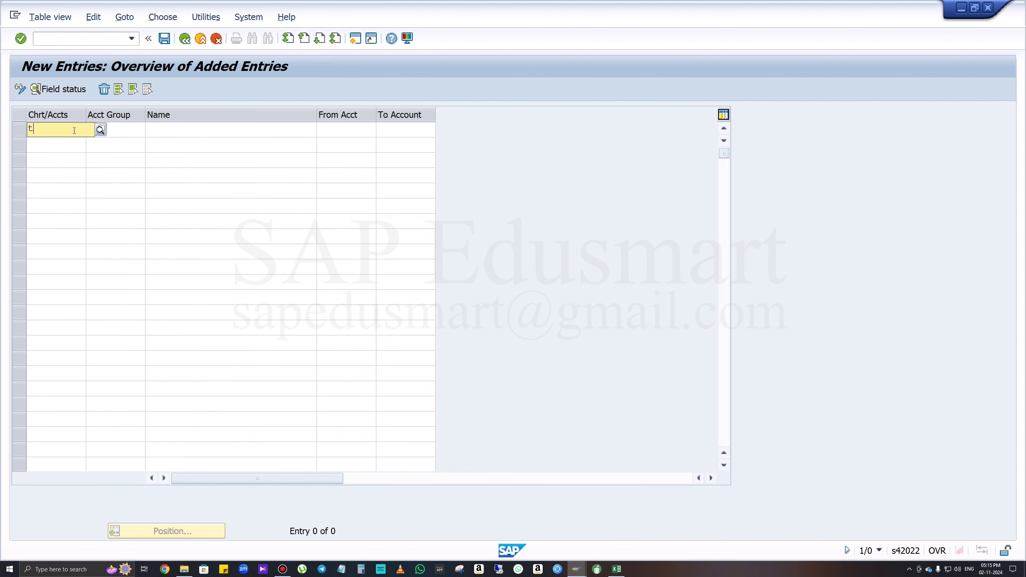
{"action": "type", "text": "tm77"}
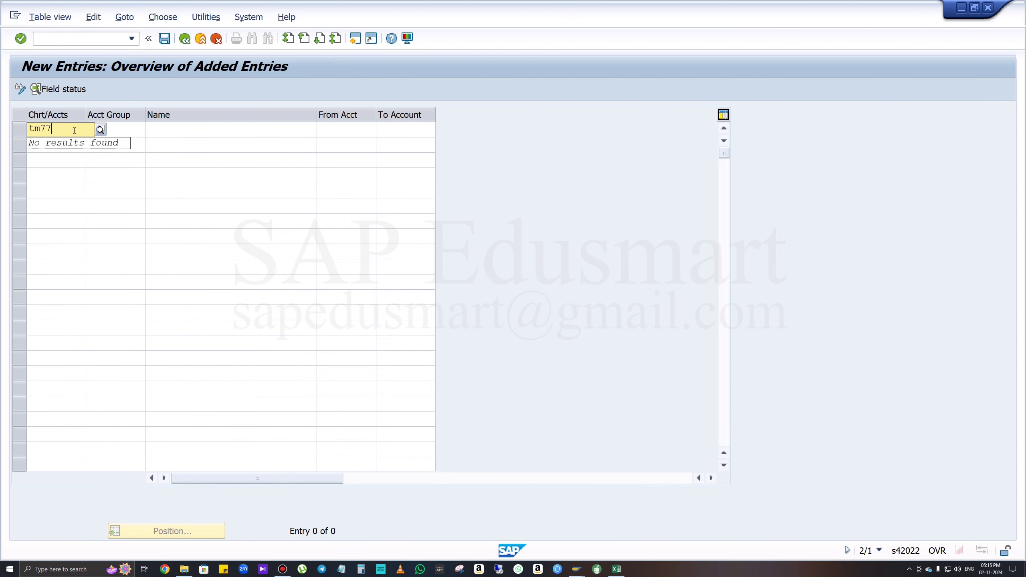
{"action": "left_click", "coordinate": [133, 128]}
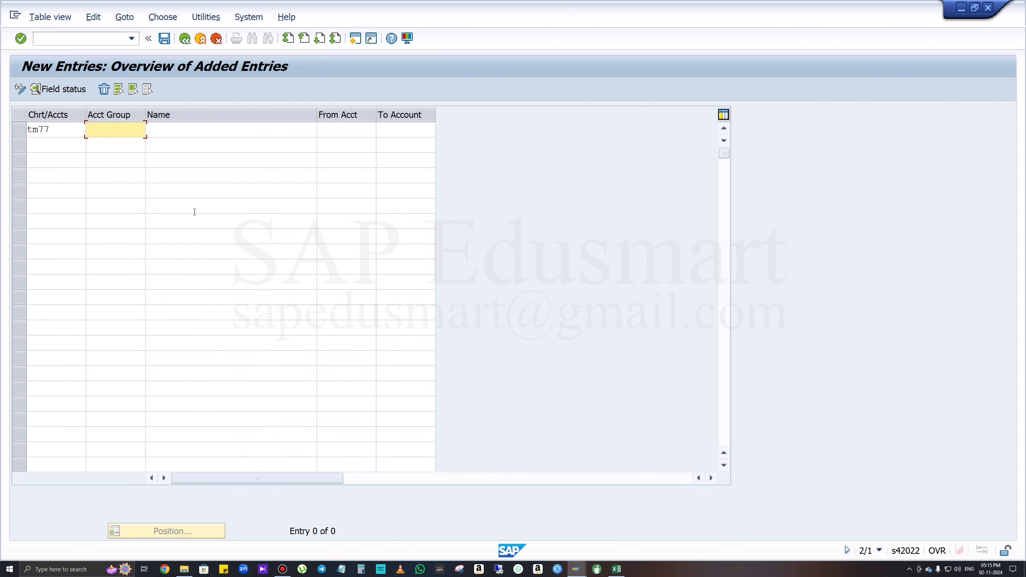
Step: Switch to the Excel account group list and check the first row's account group, name and account number range
{"action": "left_click", "coordinate": [617, 569]}
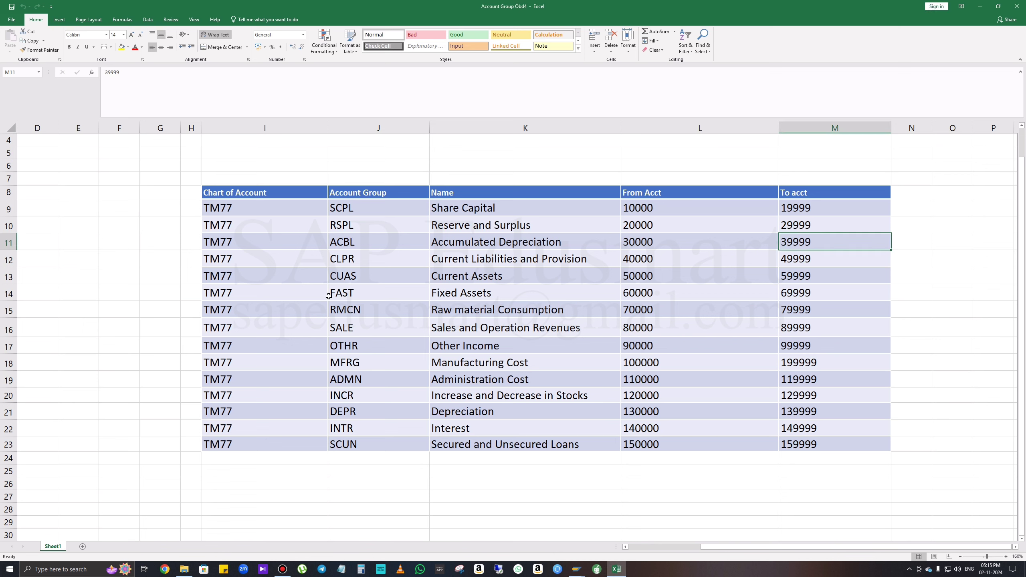
{"action": "left_click", "coordinate": [402, 212]}
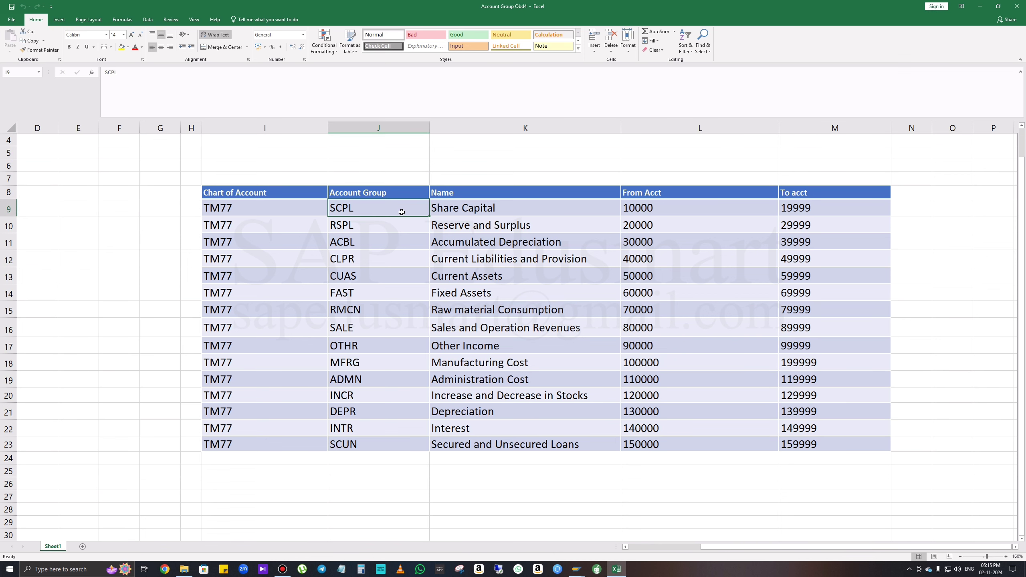
{"action": "left_click", "coordinate": [517, 206]}
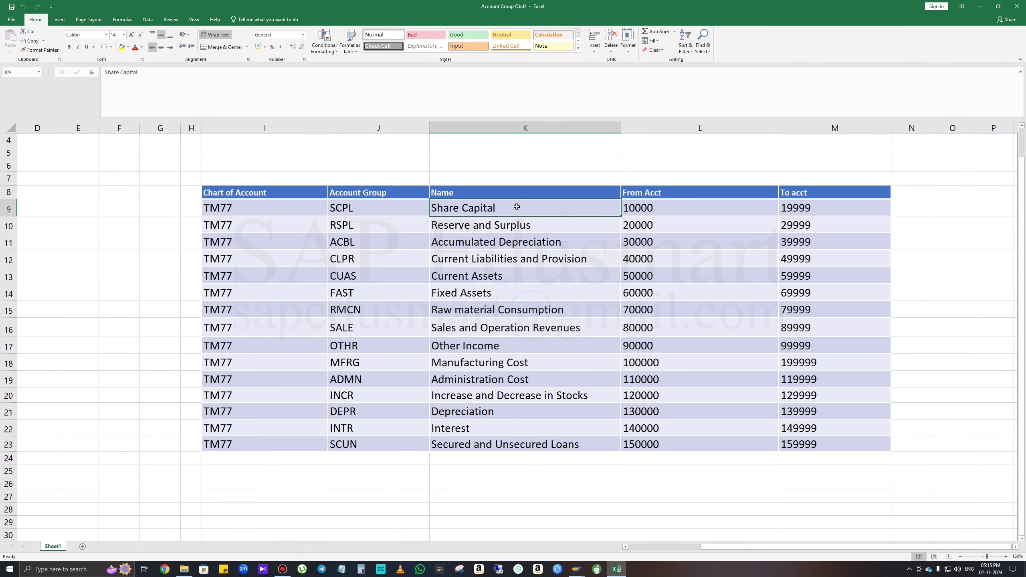
{"action": "left_click", "coordinate": [684, 202]}
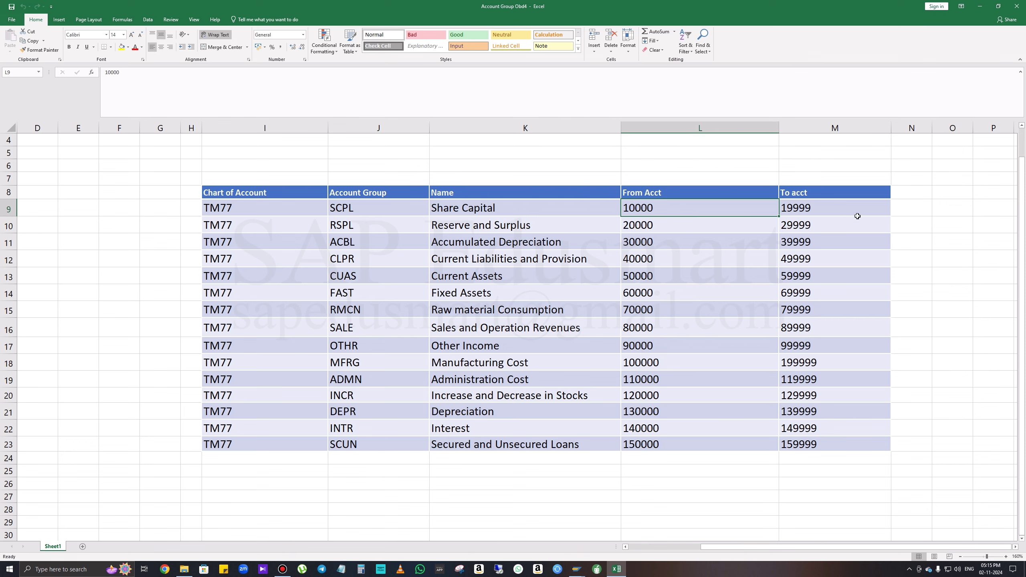
{"action": "left_click", "coordinate": [833, 202]}
{"action": "left_click", "coordinate": [979, 6]}
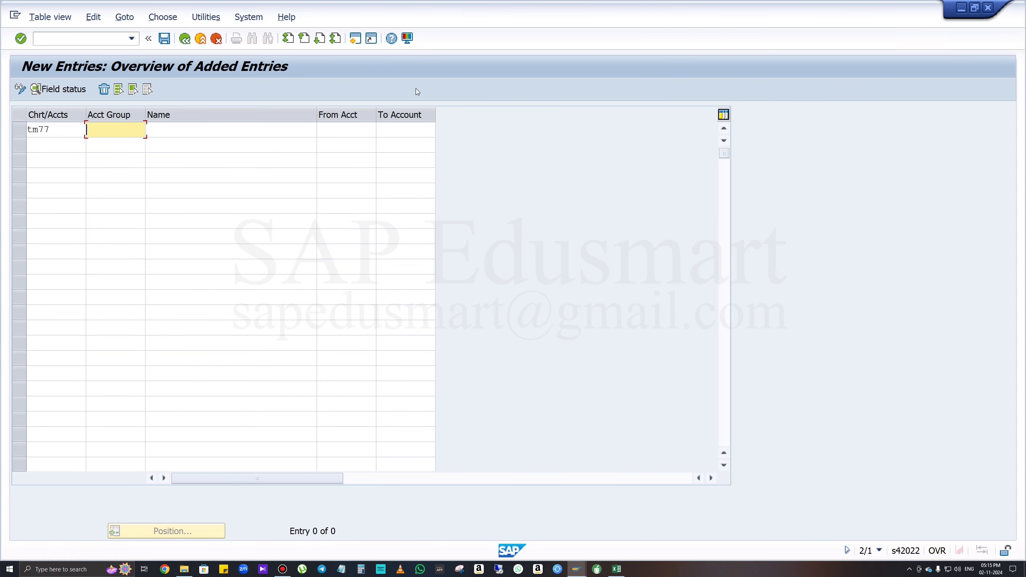
Step: Complete the first entry with account group SCPL, name Share Capital and account range 10000 to 19999
{"action": "type", "text": "scp"}
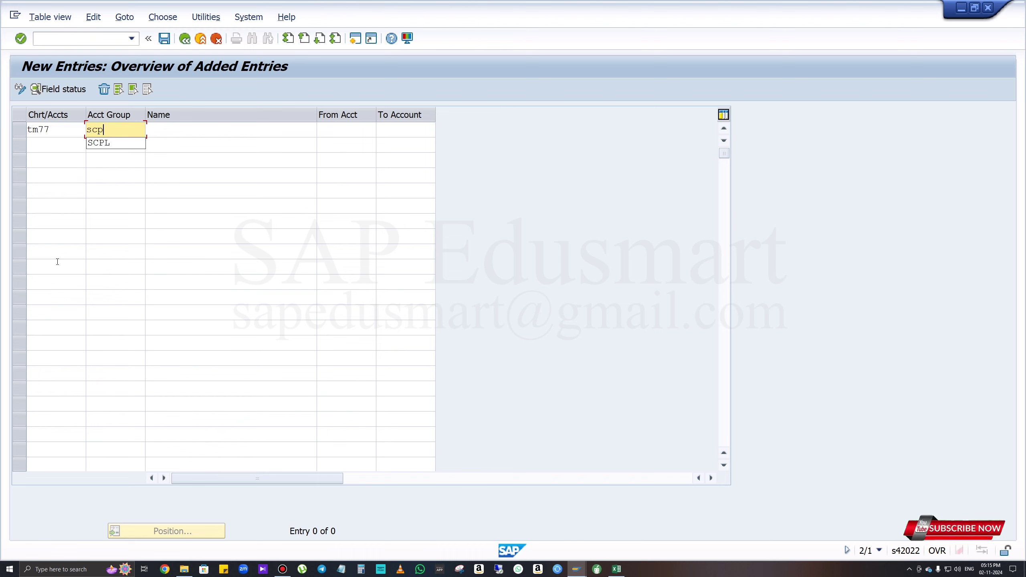
{"action": "type", "text": "l"}
{"action": "key", "text": "Tab"}
{"action": "type", "text": "s"}
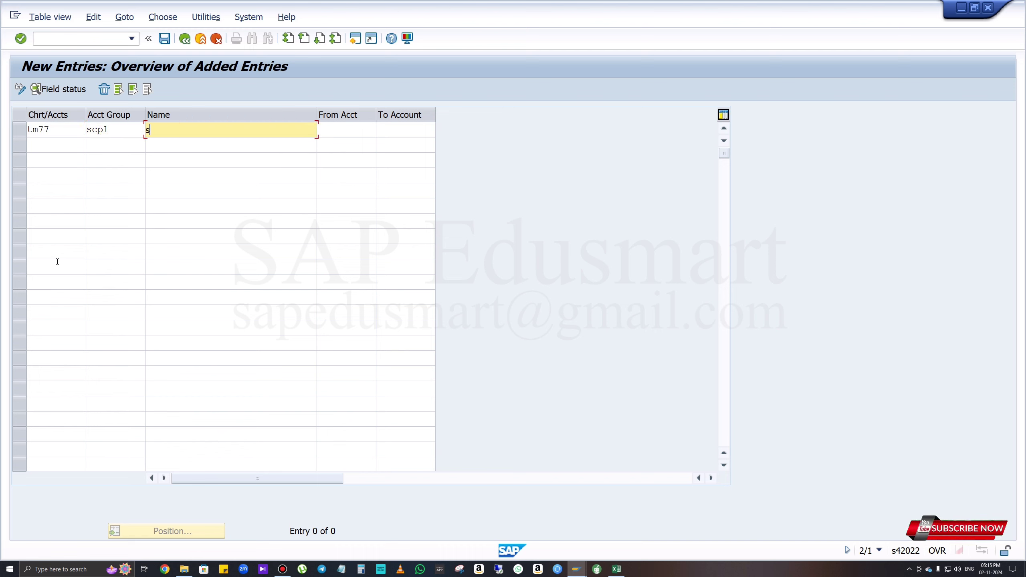
{"action": "type", "text": "ha"}
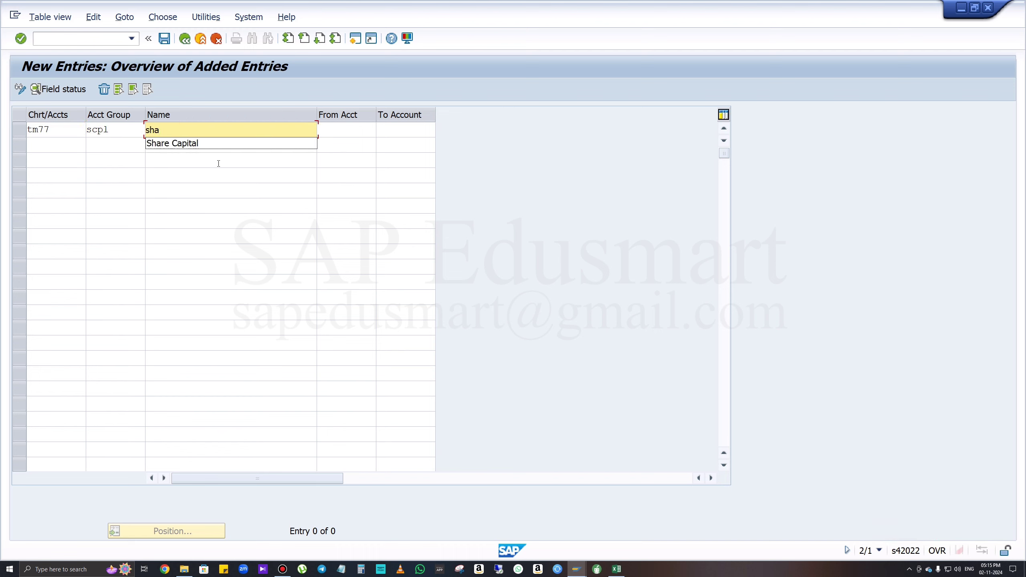
{"action": "left_click", "coordinate": [236, 144]}
{"action": "left_click", "coordinate": [319, 131]}
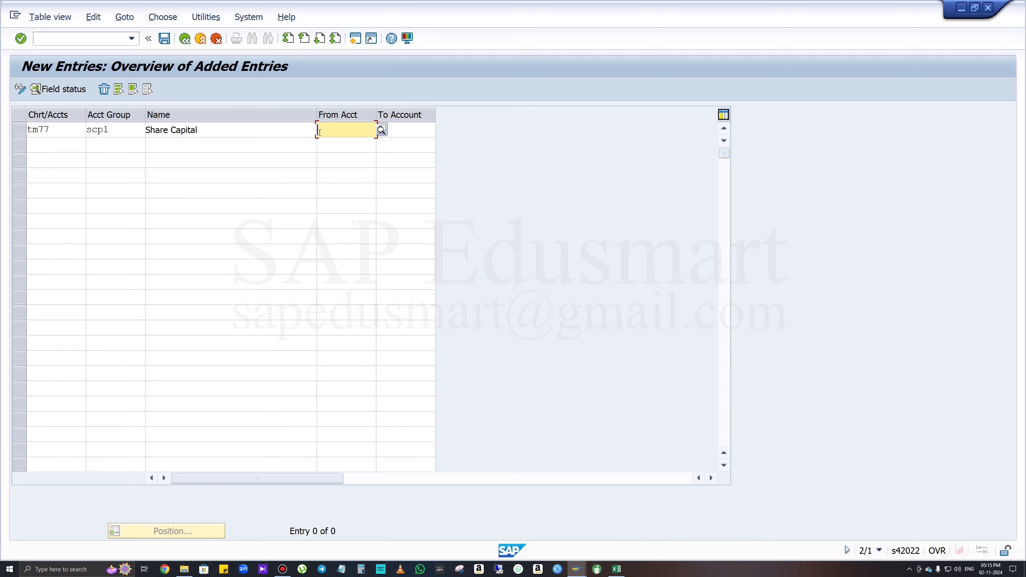
{"action": "type", "text": "10000"}
{"action": "key", "text": "Tab"}
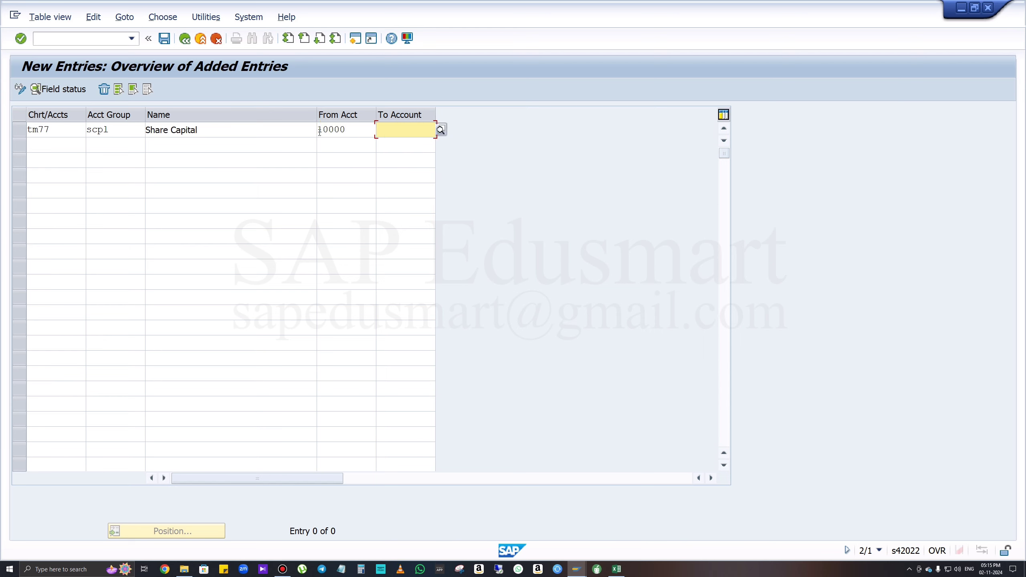
{"action": "type", "text": "19999"}
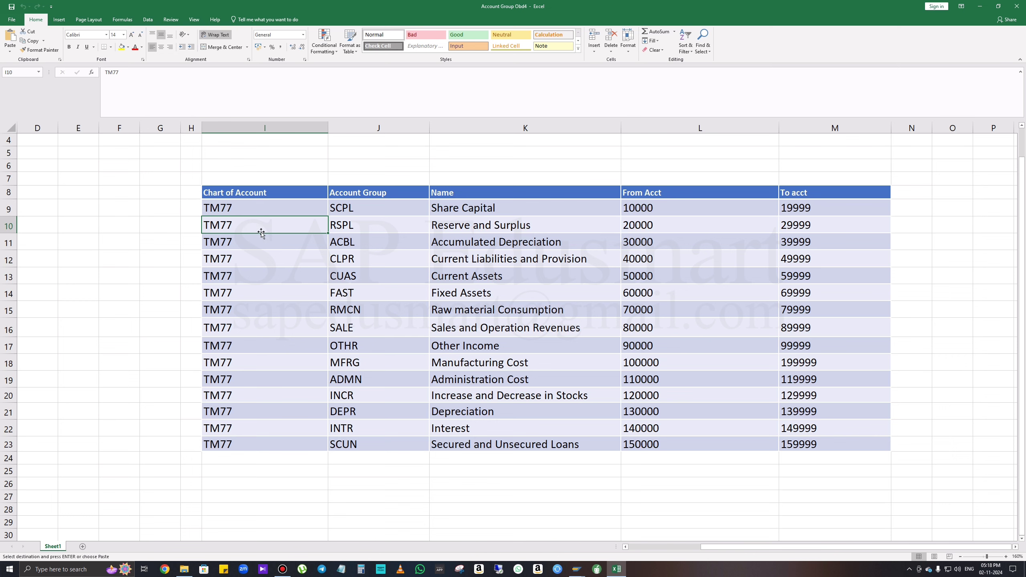
Step: Copy the remaining account group rows, Reserve and Surplus through Secured and Unsecured Loans, from the Excel sheet
{"action": "left_click_drag", "start_coordinate": [257, 223], "coordinate": [861, 439]}
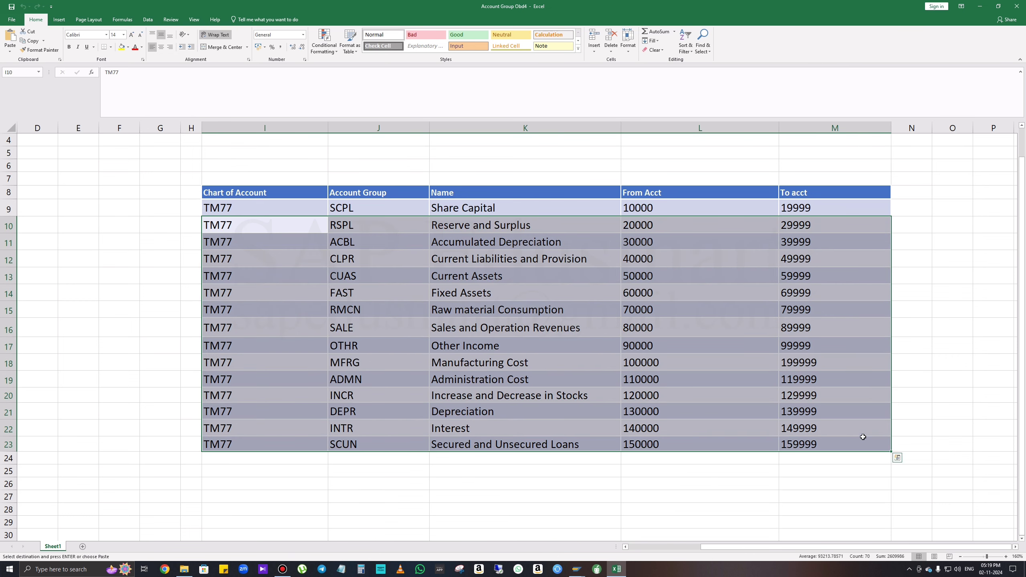
{"action": "right_click", "coordinate": [371, 234]}
{"action": "left_click", "coordinate": [407, 249]}
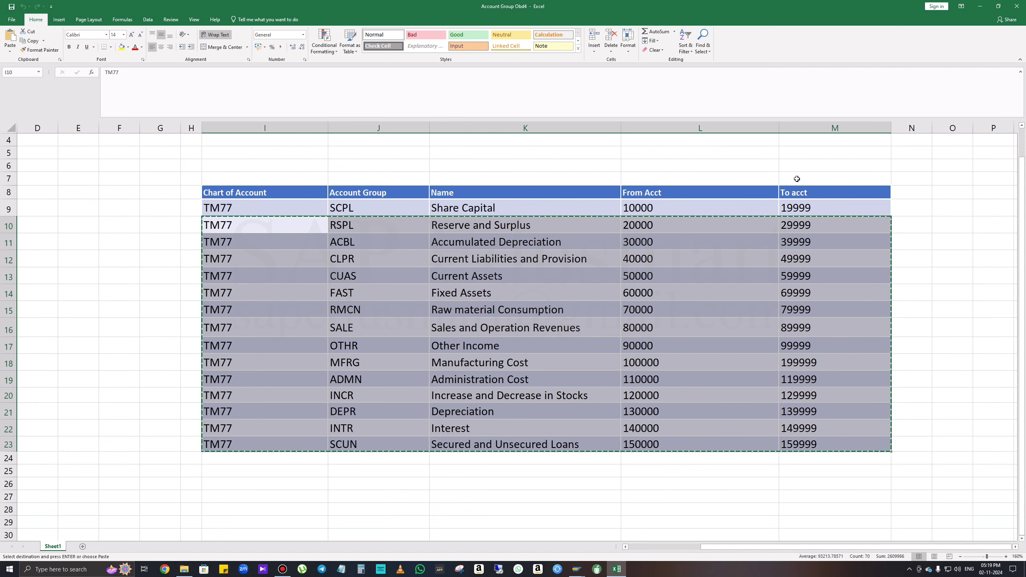
{"action": "left_click", "coordinate": [980, 6]}
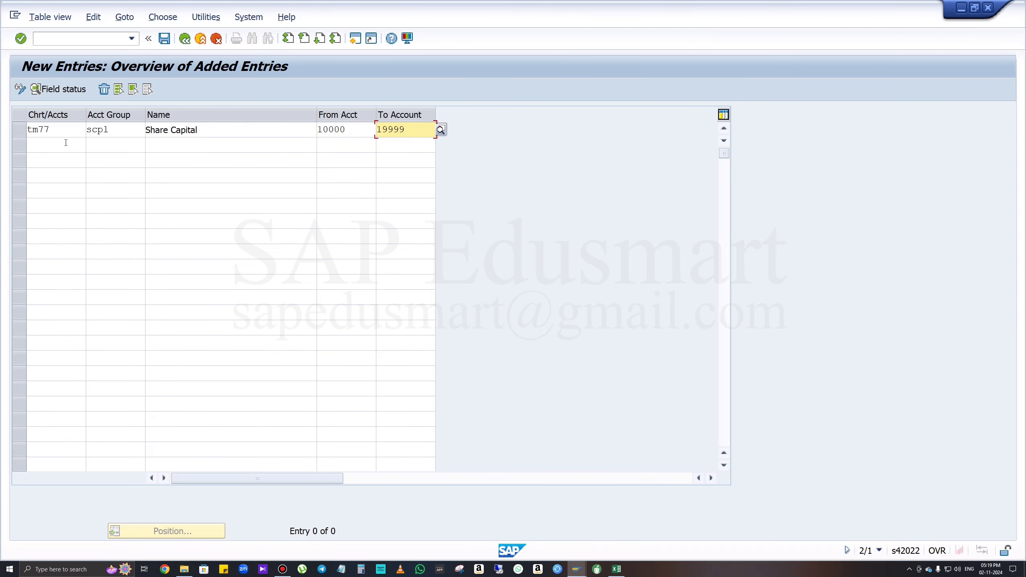
Step: Paste the copied account groups below the Share Capital entry and save them under the customizing request SAP FI General Ledger - TM77
{"action": "left_click", "coordinate": [66, 143]}
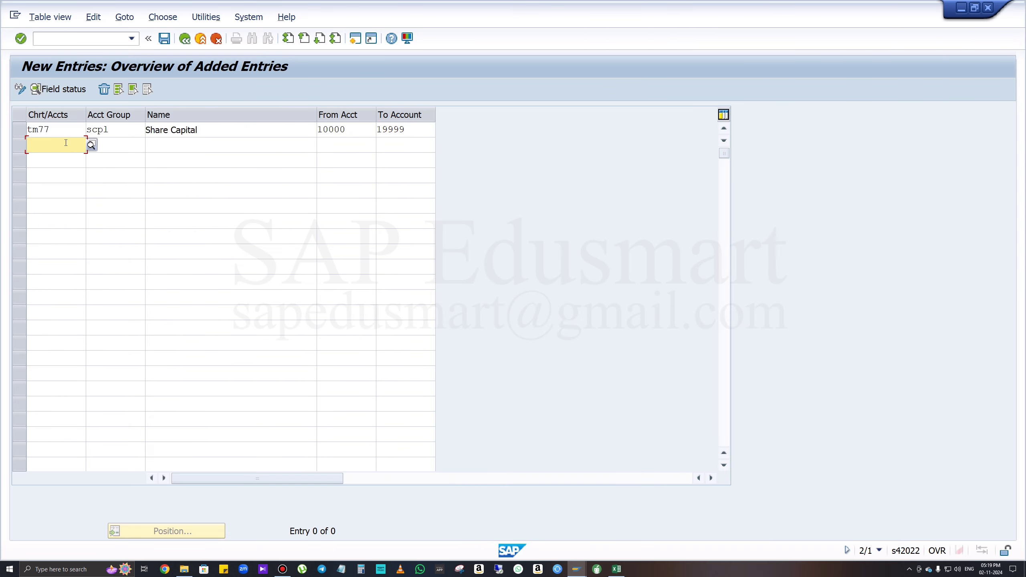
{"action": "key", "text": "ctrl+v"}
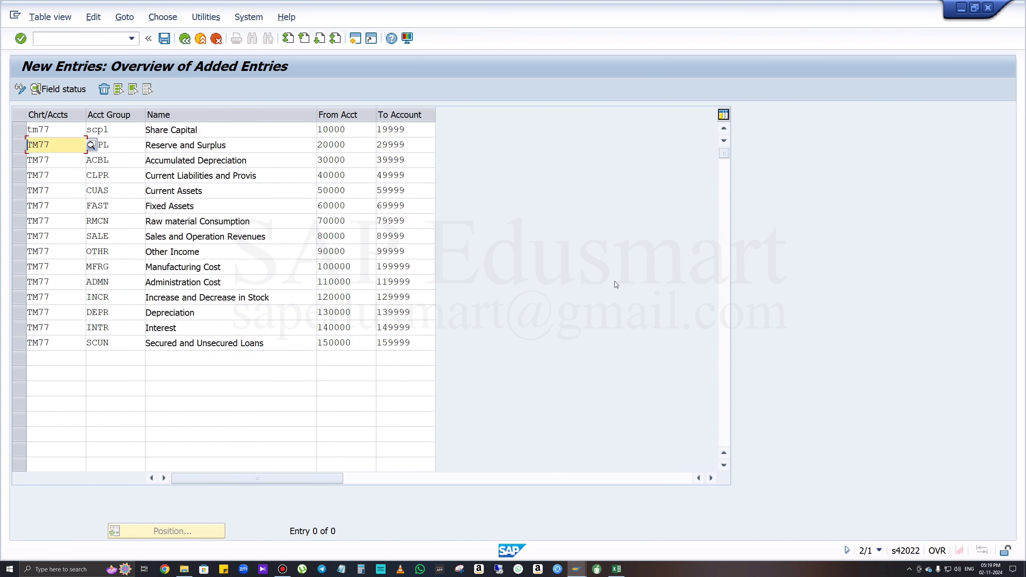
{"action": "left_click", "coordinate": [164, 39]}
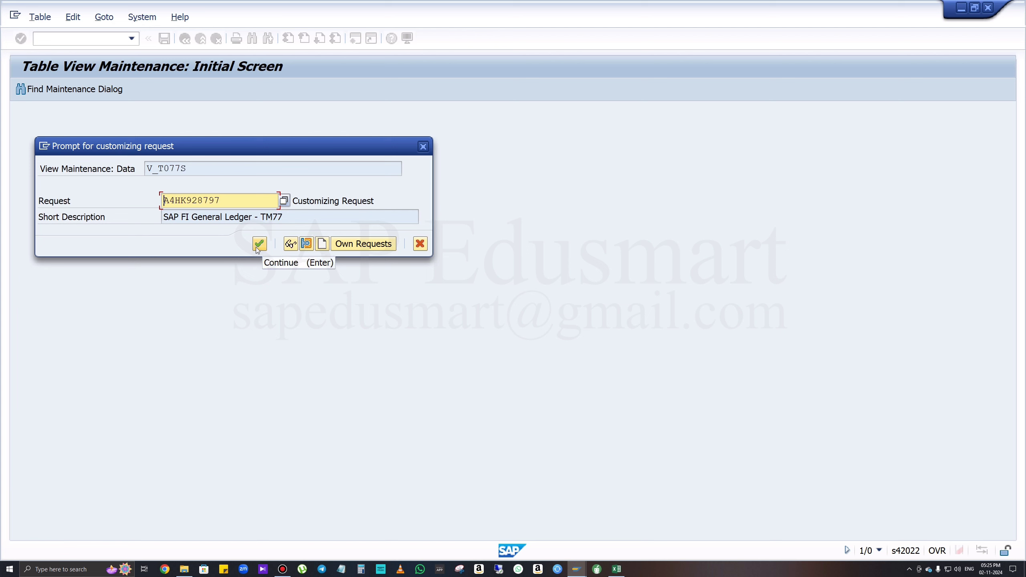
{"action": "left_click", "coordinate": [258, 245]}
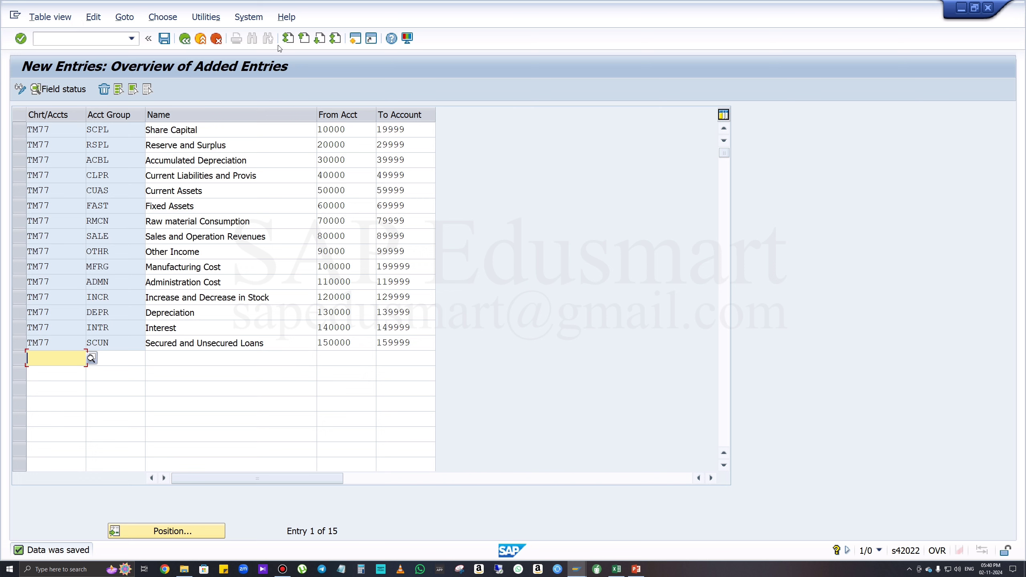
Step: Return to the G/L account groups overview and position the list at chart of accounts TM77
{"action": "left_click", "coordinate": [184, 42]}
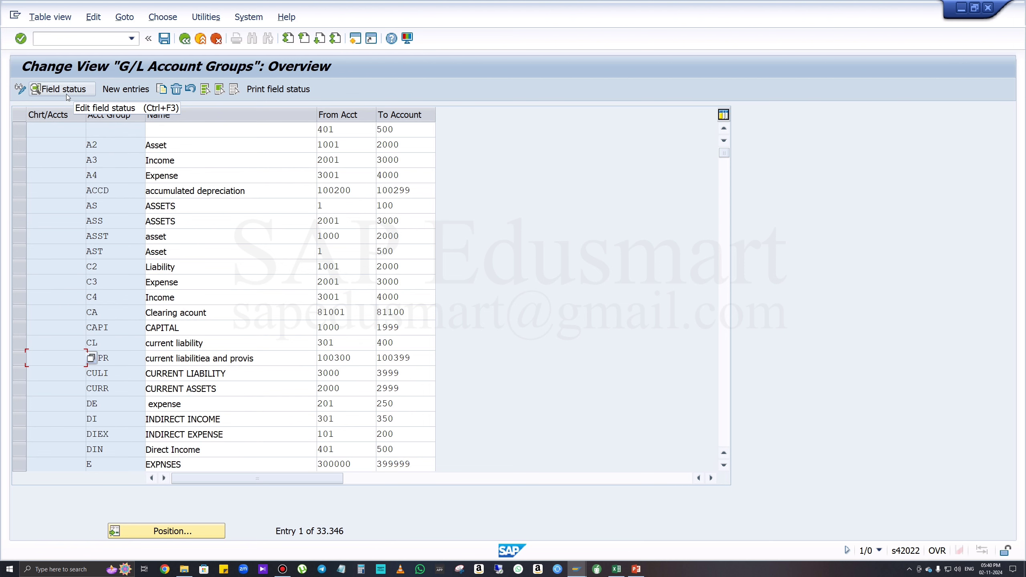
{"action": "left_click", "coordinate": [189, 534]}
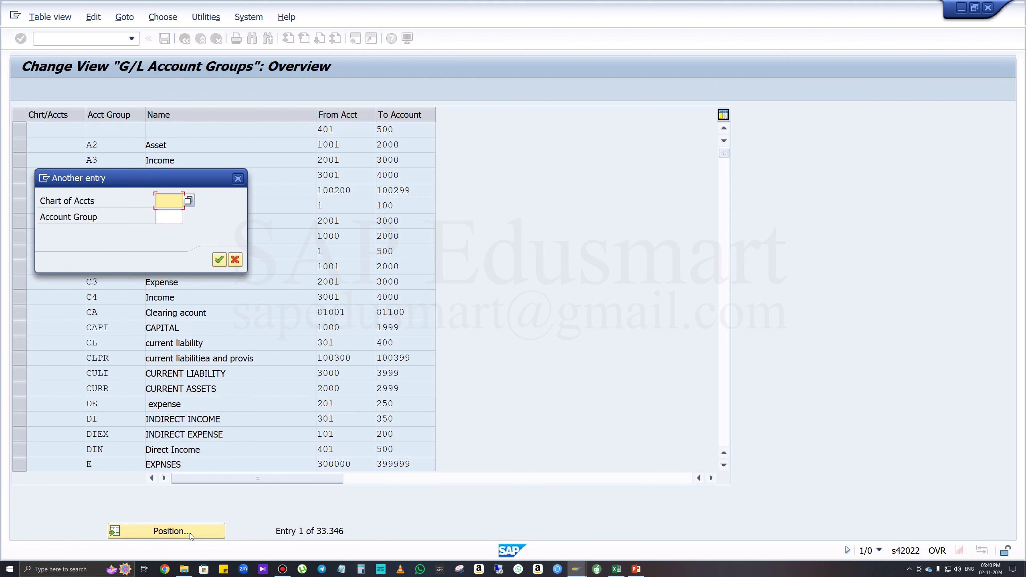
{"action": "type", "text": "tm77"}
{"action": "key", "text": "Return"}
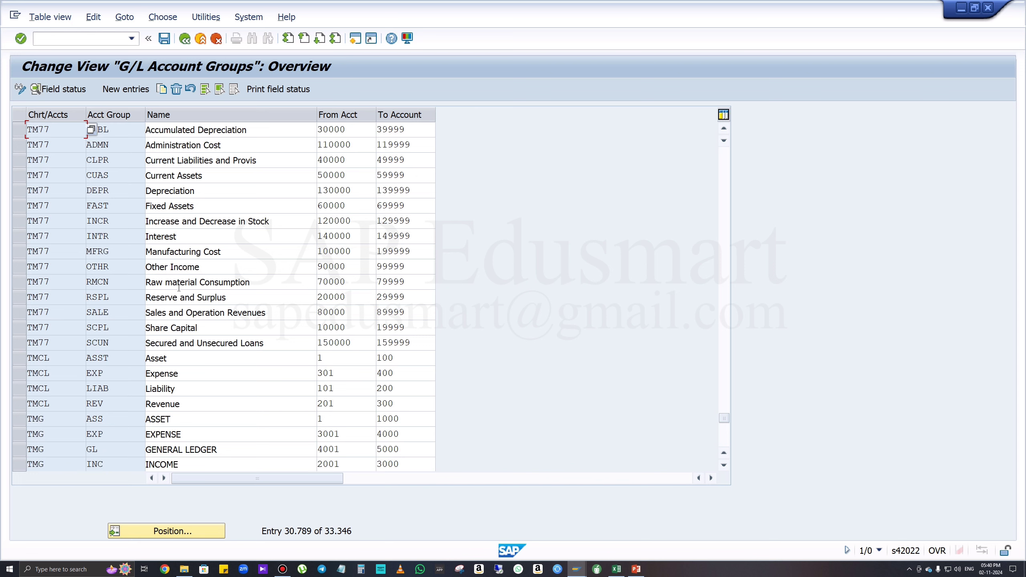
Step: Select all TM77 account groups from Accumulated Depreciation through Secured and Unsecured Loans and open their field status
{"action": "left_click", "coordinate": [19, 130]}
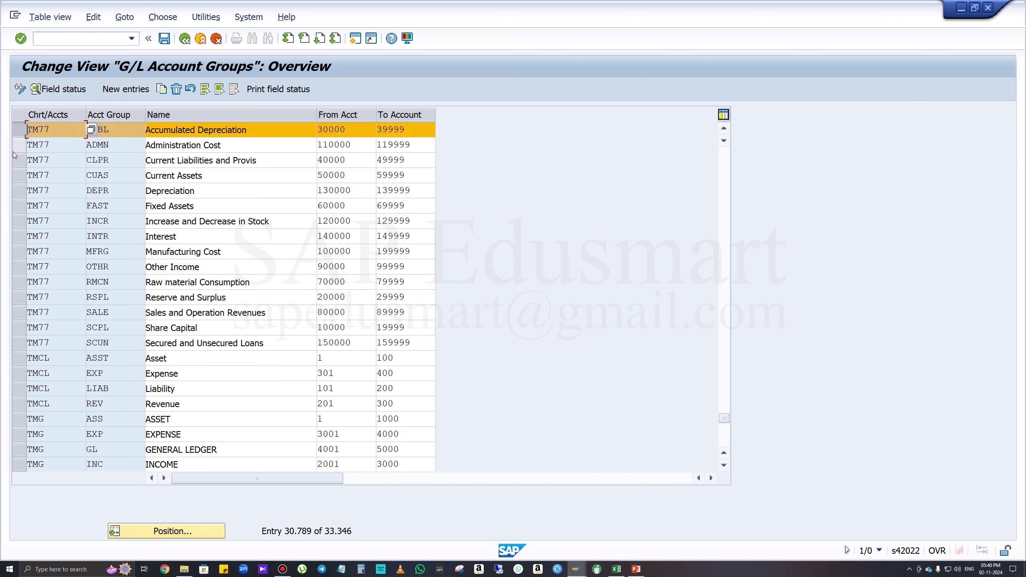
{"action": "left_click", "coordinate": [18, 145]}
{"action": "left_click", "coordinate": [20, 160]}
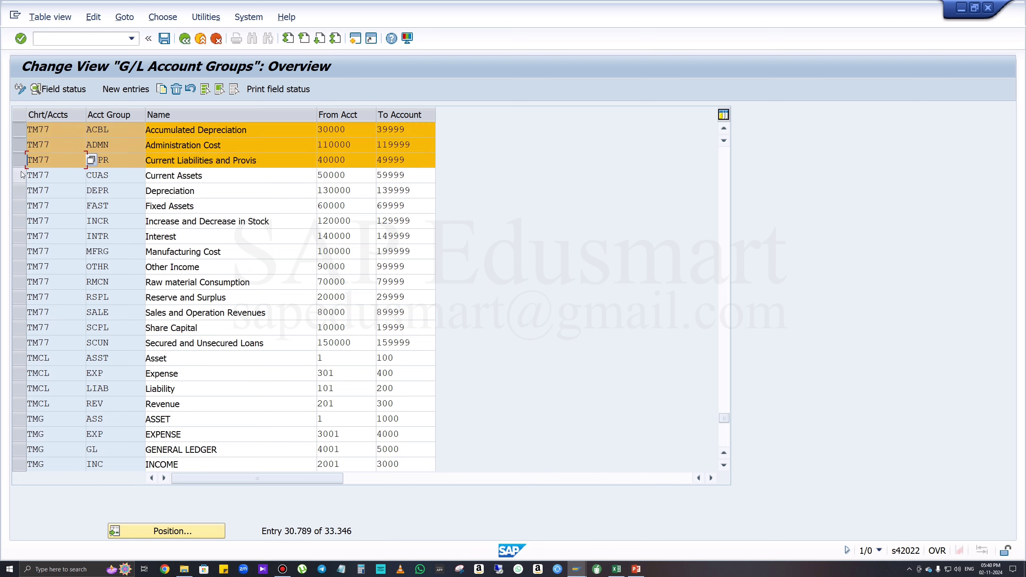
{"action": "left_click", "coordinate": [22, 174]}
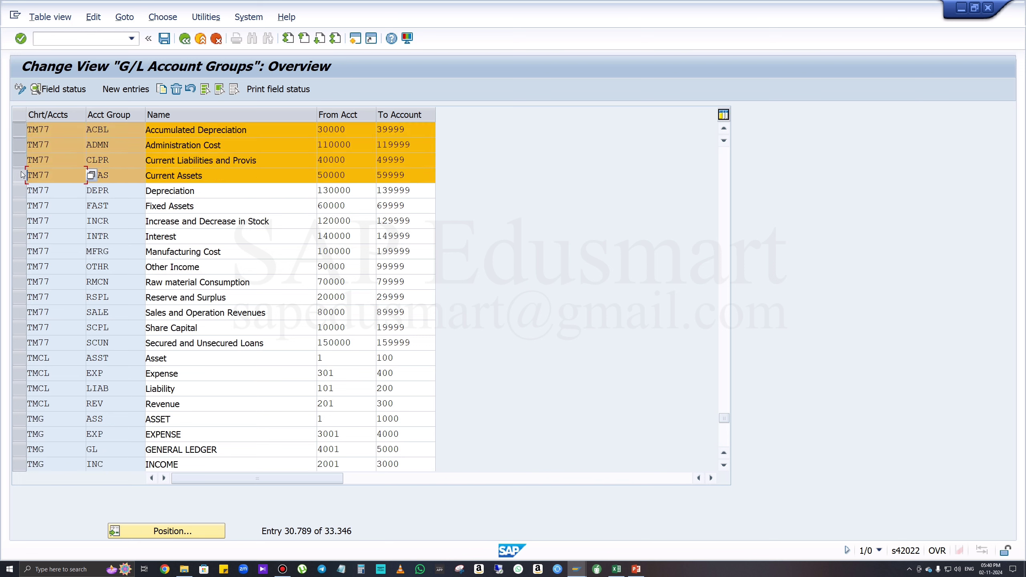
{"action": "left_click", "coordinate": [16, 193]}
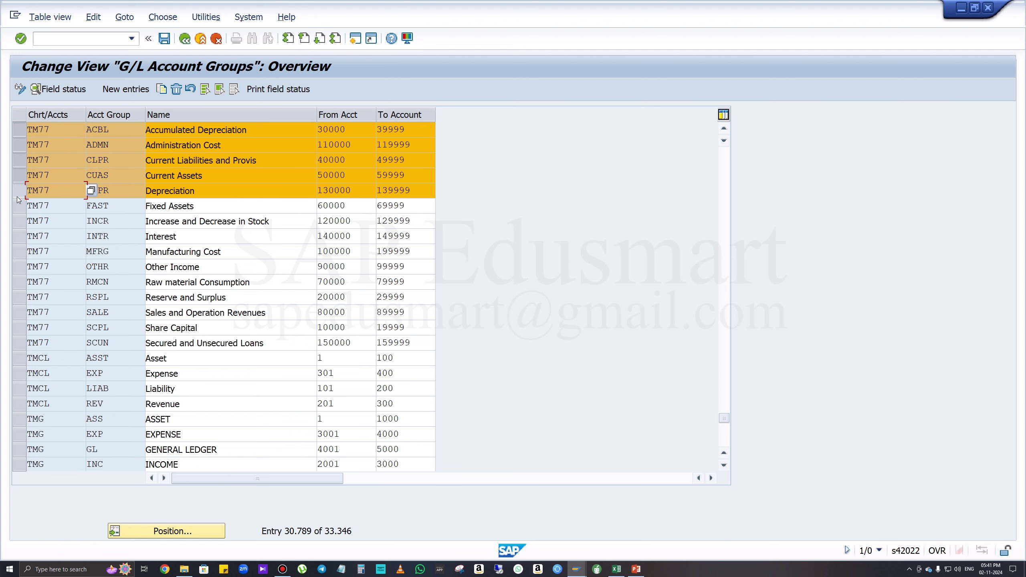
{"action": "left_click", "coordinate": [20, 205]}
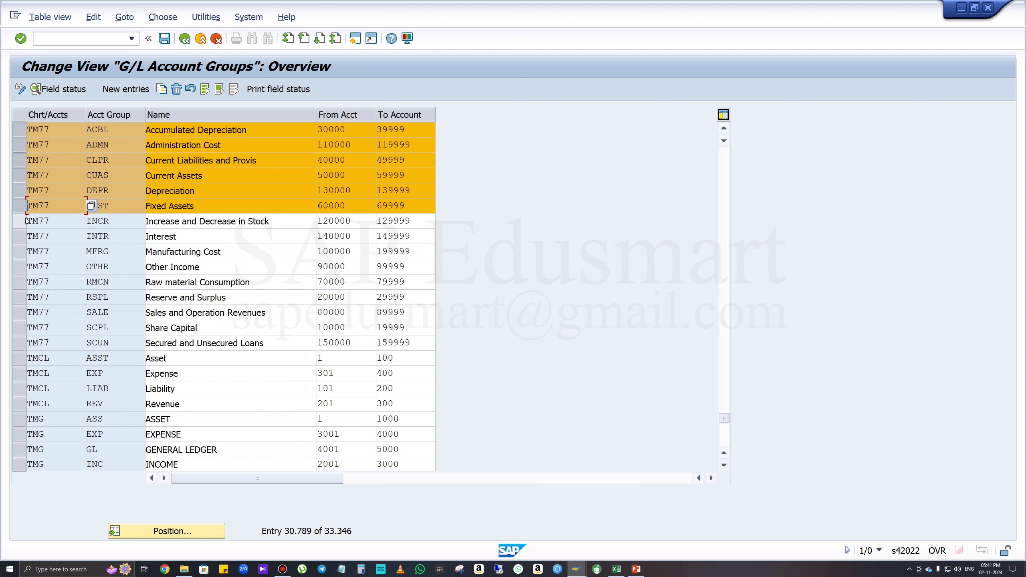
{"action": "left_click", "coordinate": [18, 221]}
{"action": "left_click", "coordinate": [16, 236]}
{"action": "left_click", "coordinate": [20, 252]}
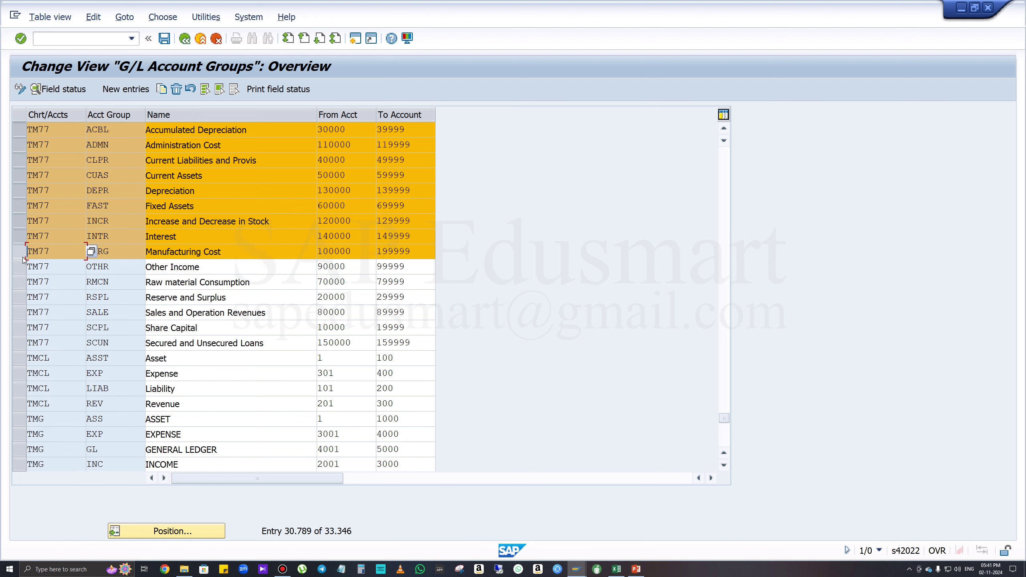
{"action": "left_click", "coordinate": [21, 266]}
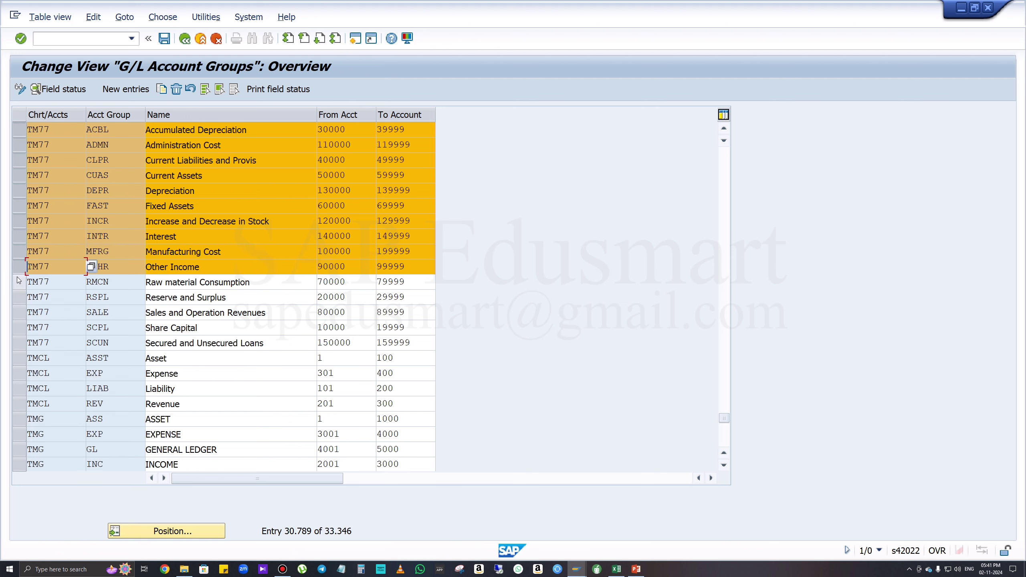
{"action": "left_click", "coordinate": [18, 279]}
{"action": "left_click", "coordinate": [16, 301]}
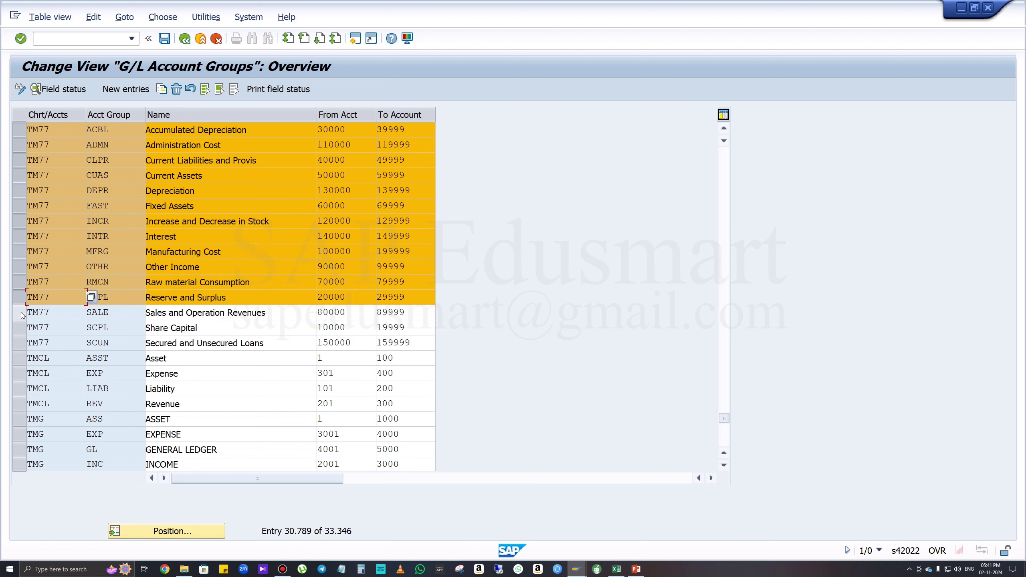
{"action": "left_click", "coordinate": [21, 312]}
{"action": "left_click", "coordinate": [20, 326]}
{"action": "left_click", "coordinate": [19, 339]}
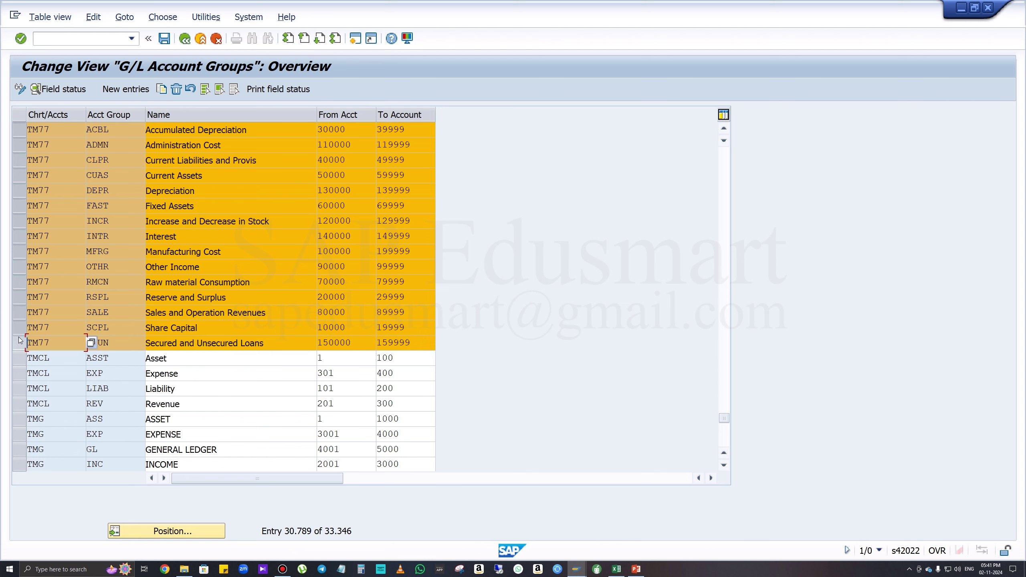
{"action": "left_click", "coordinate": [73, 95]}
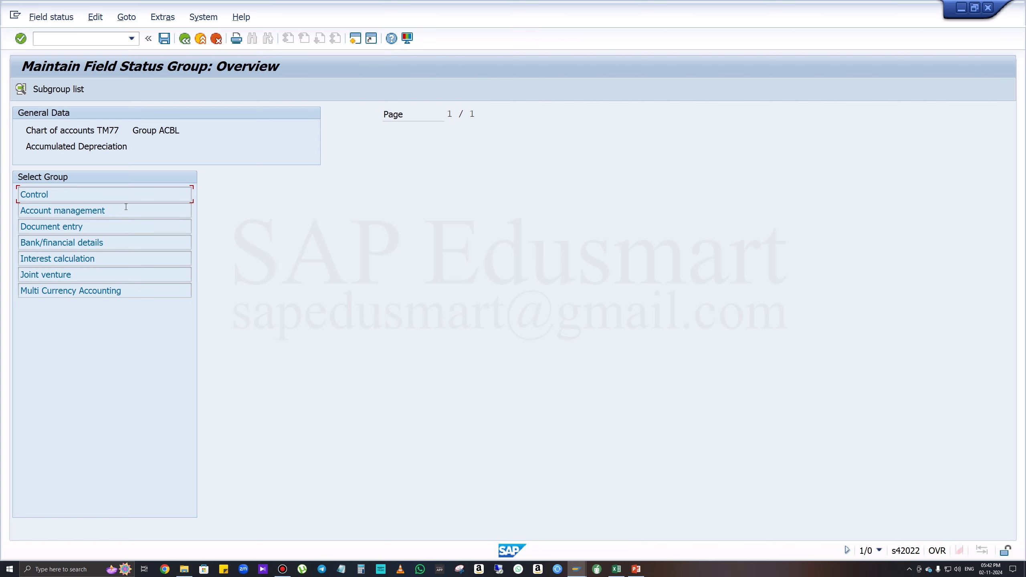
Step: Start transaction FS00 in a new session and display the Maintanance Exp account under Administration Cost
{"action": "left_click", "coordinate": [355, 38]}
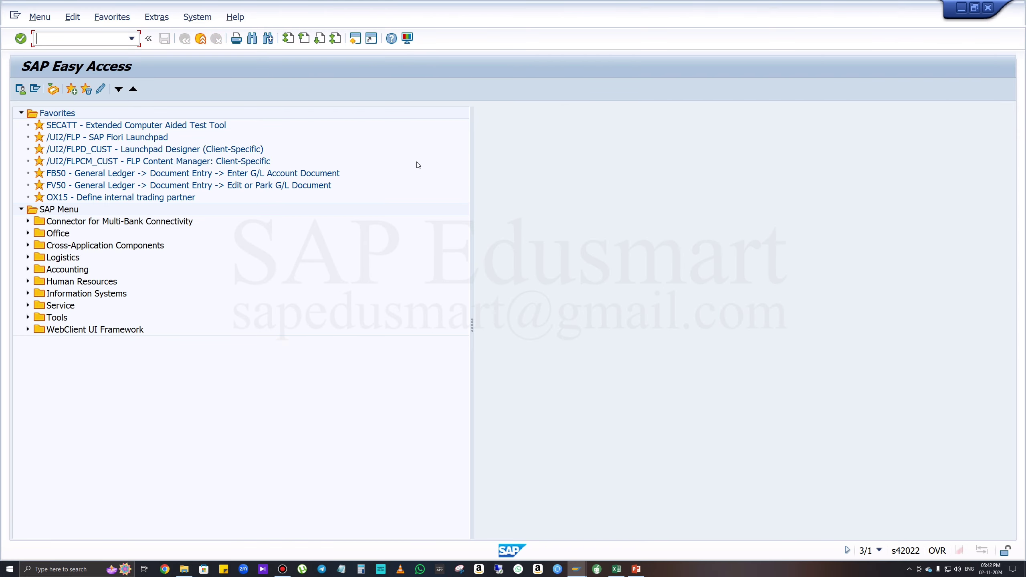
{"action": "type", "text": "fs00"}
{"action": "key", "text": "Return"}
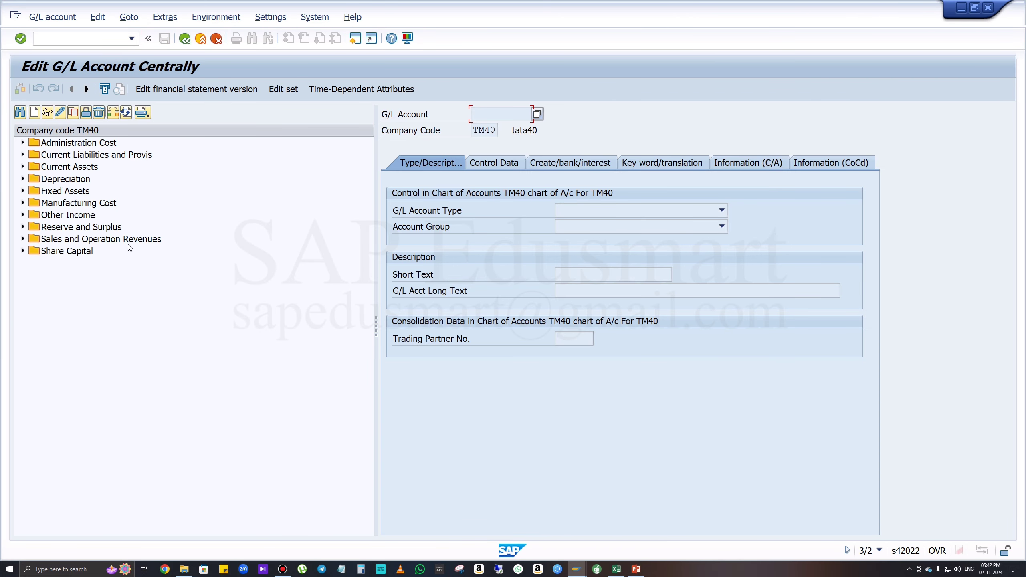
{"action": "left_click", "coordinate": [23, 142]}
{"action": "double_click", "coordinate": [69, 167]}
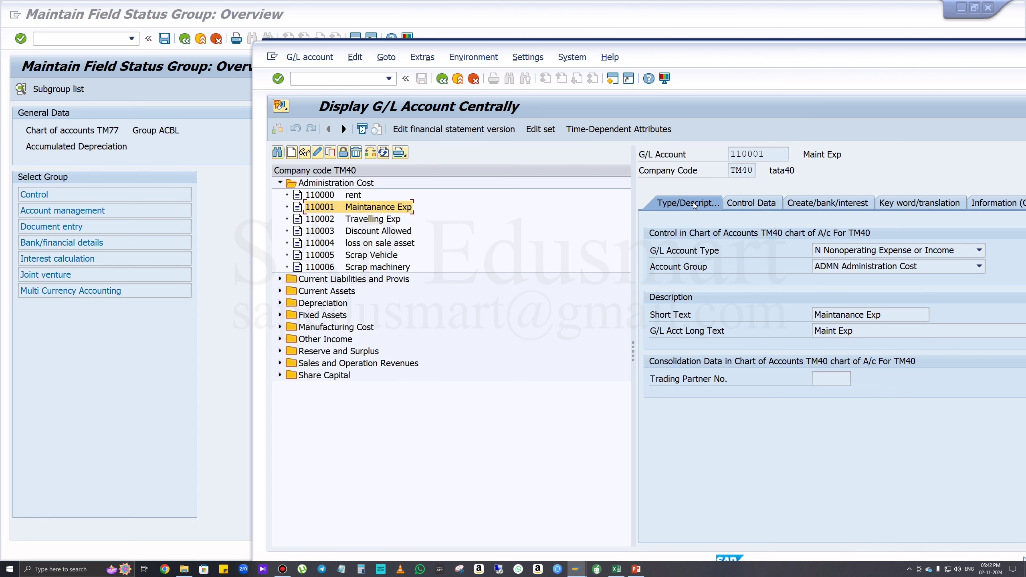
Step: Review the control data and the create/bank/interest data of the Maintanance Exp account
{"action": "left_click", "coordinate": [749, 204]}
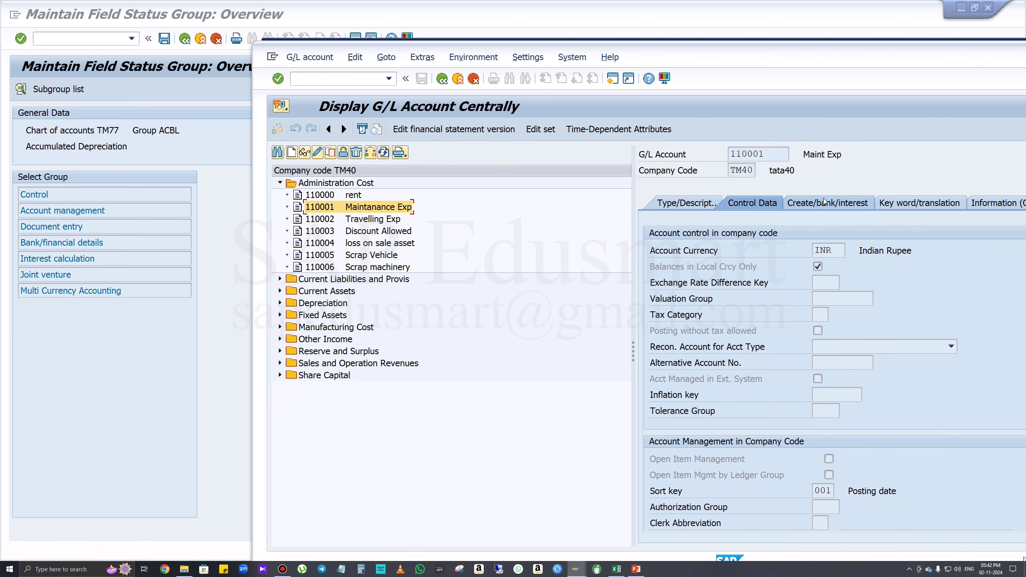
{"action": "left_click", "coordinate": [828, 204]}
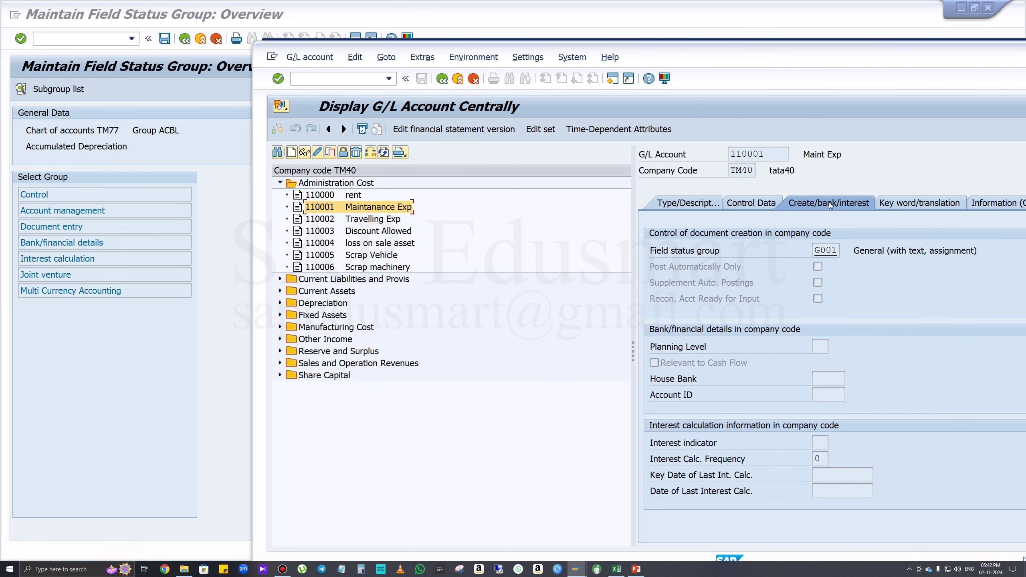
{"action": "left_click", "coordinate": [748, 204]}
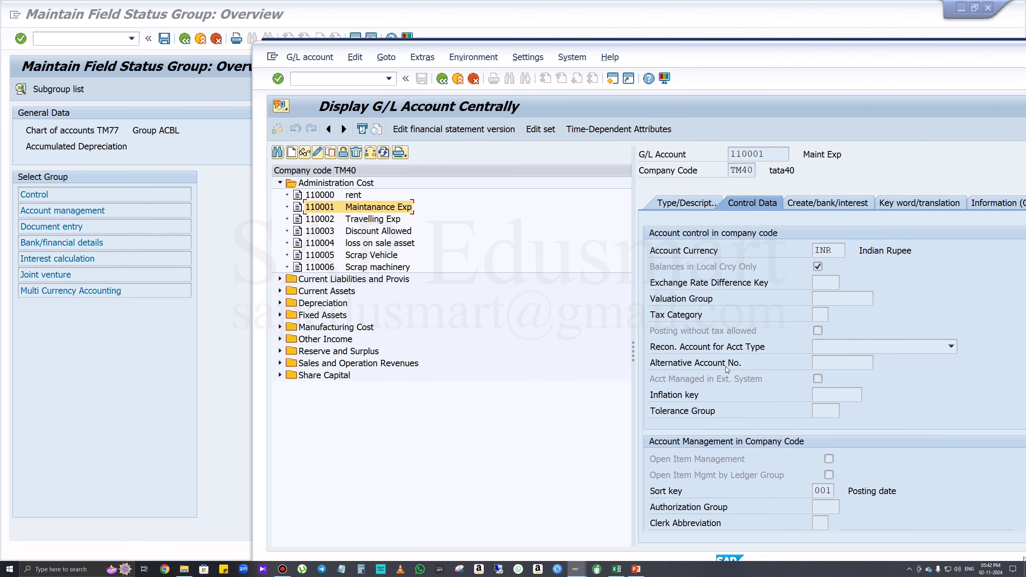
Step: Return to the field status overview of account group ACBL and open its Control field group
{"action": "left_click", "coordinate": [75, 205]}
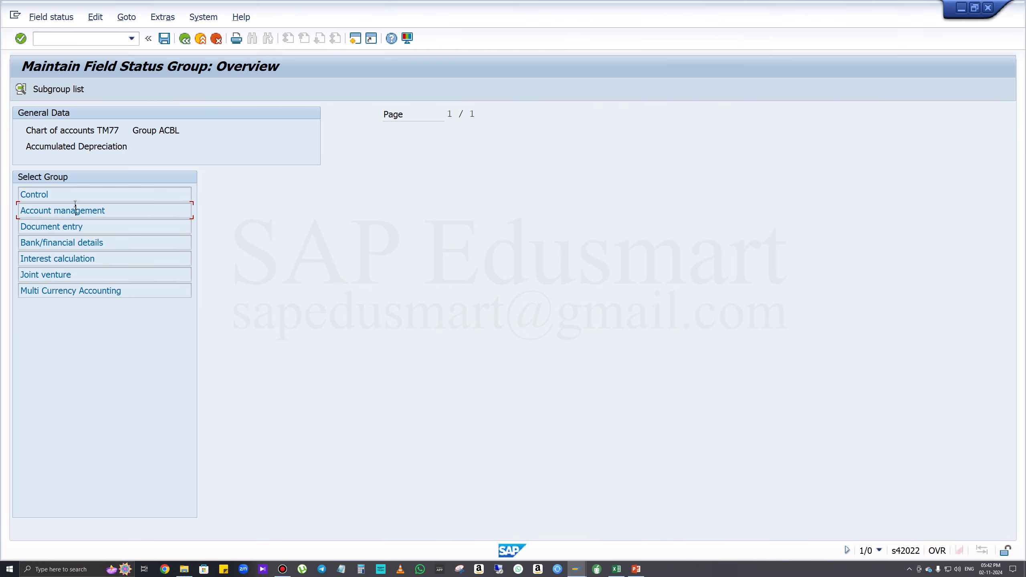
{"action": "key", "text": "Up"}
{"action": "double_click", "coordinate": [78, 193]}
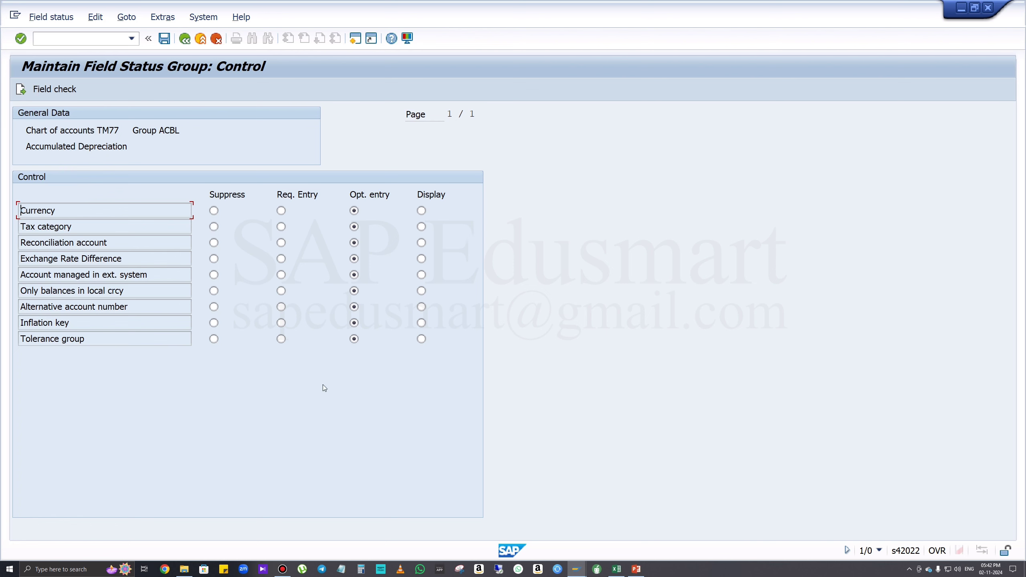
Step: Compare the Control field statuses with the Maintanance Exp account's control data, repositioning the account window beside them
{"action": "mouse_move", "coordinate": [575, 568]}
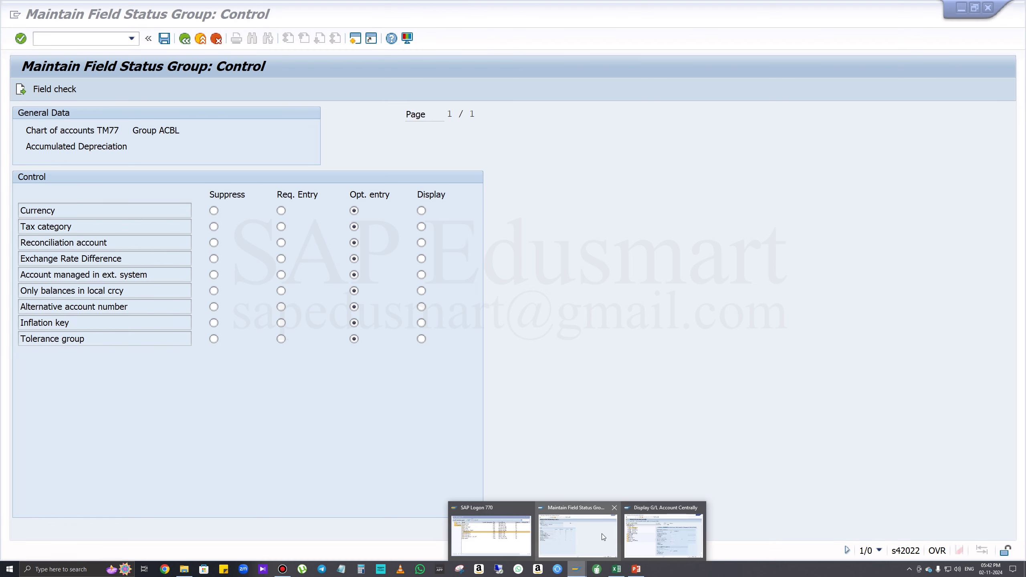
{"action": "left_click", "coordinate": [674, 528]}
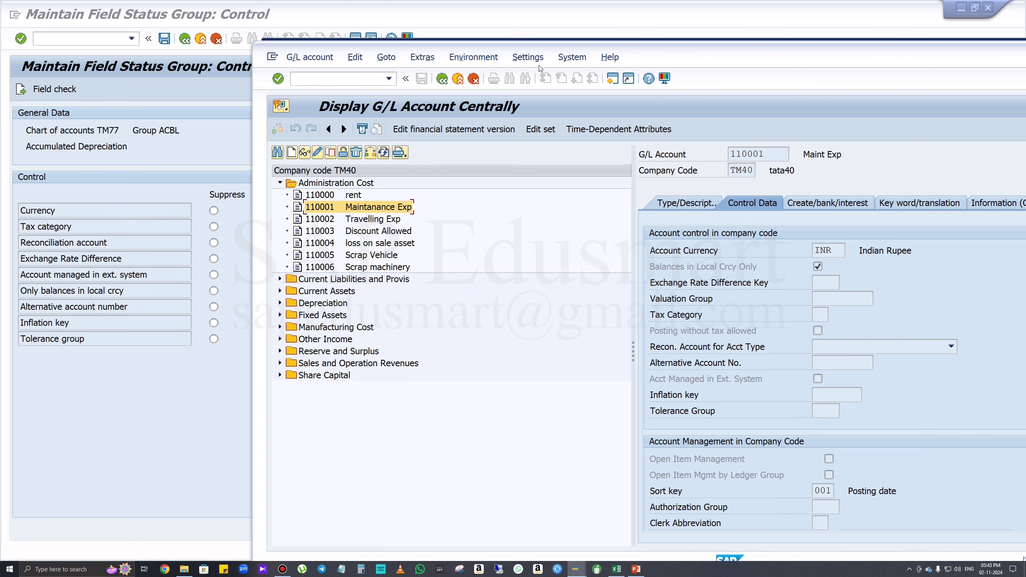
{"action": "left_click_drag", "start_coordinate": [681, 55], "coordinate": [861, 47]}
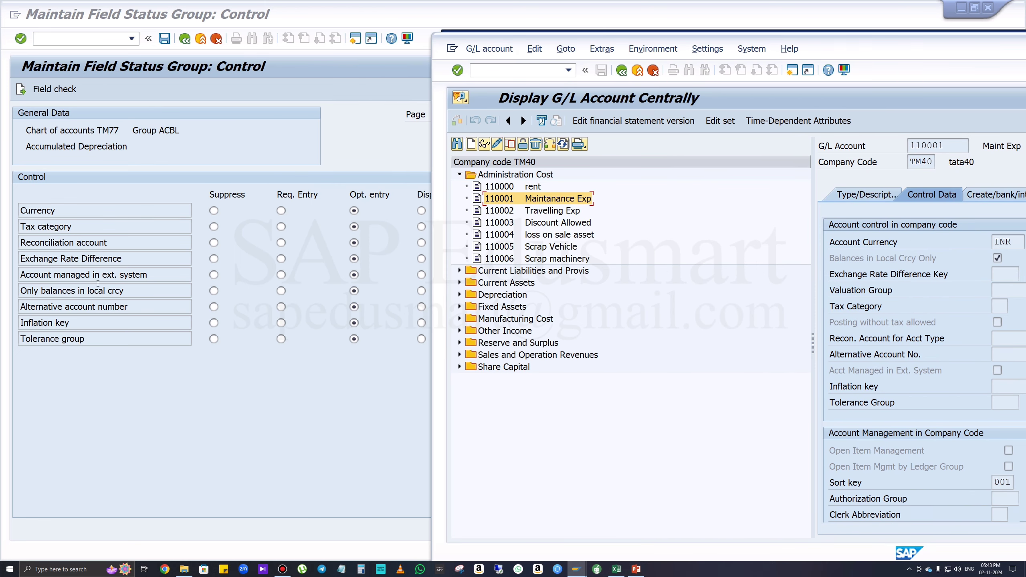
{"action": "left_click_drag", "start_coordinate": [921, 65], "coordinate": [721, 67]}
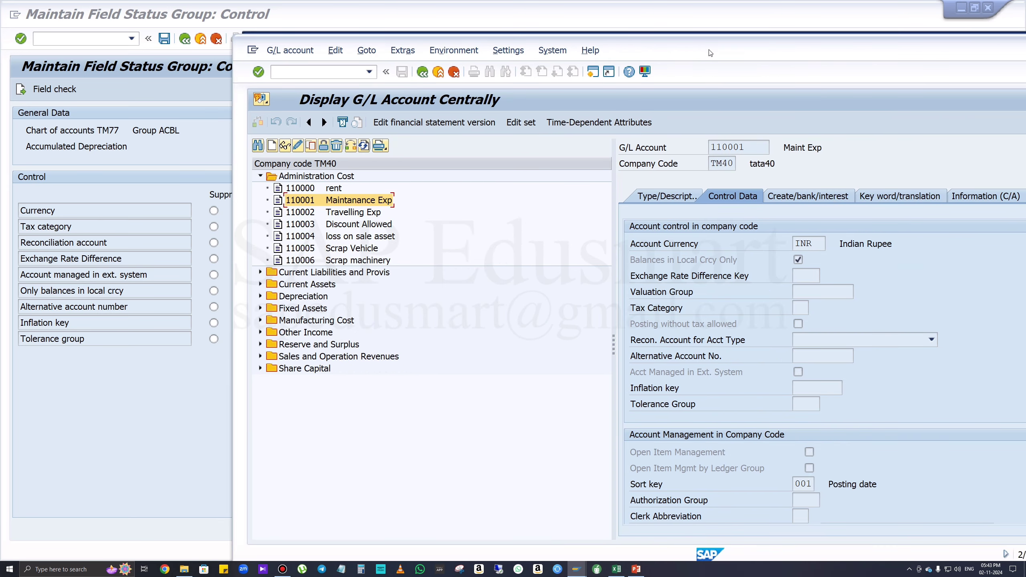
{"action": "left_click", "coordinate": [832, 337]}
{"action": "left_click_drag", "start_coordinate": [238, 187], "coordinate": [390, 221]}
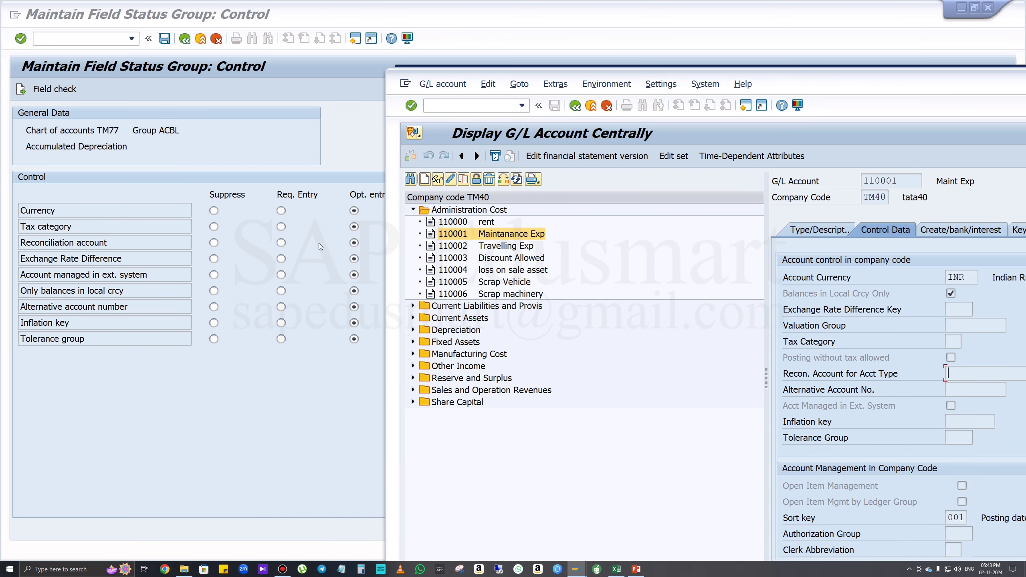
{"action": "left_click_drag", "start_coordinate": [914, 67], "coordinate": [791, 44]}
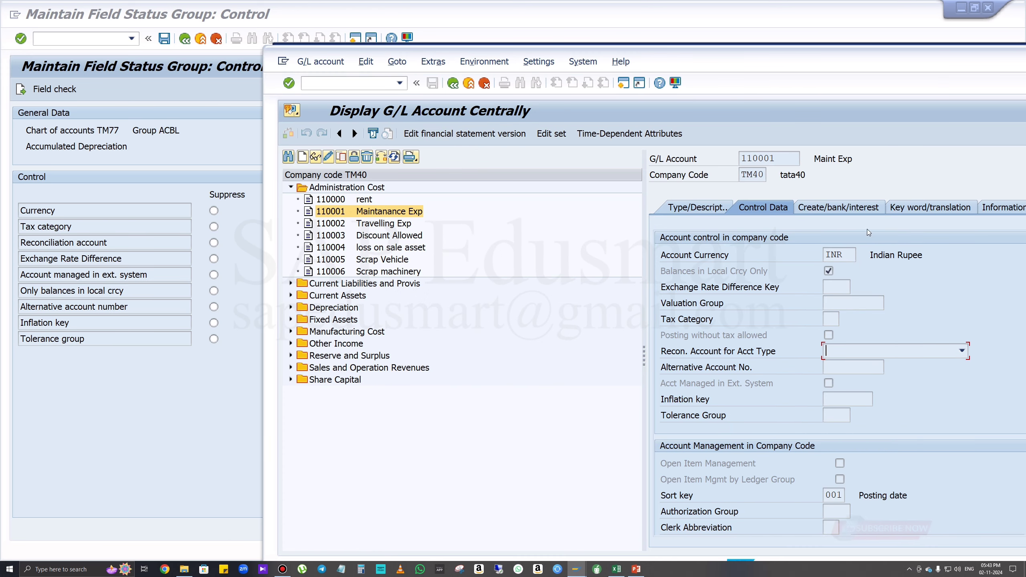
Step: Check the Maintanance Exp account's create/bank/interest, type/description and control data, and return to the Control field status
{"action": "left_click", "coordinate": [813, 207]}
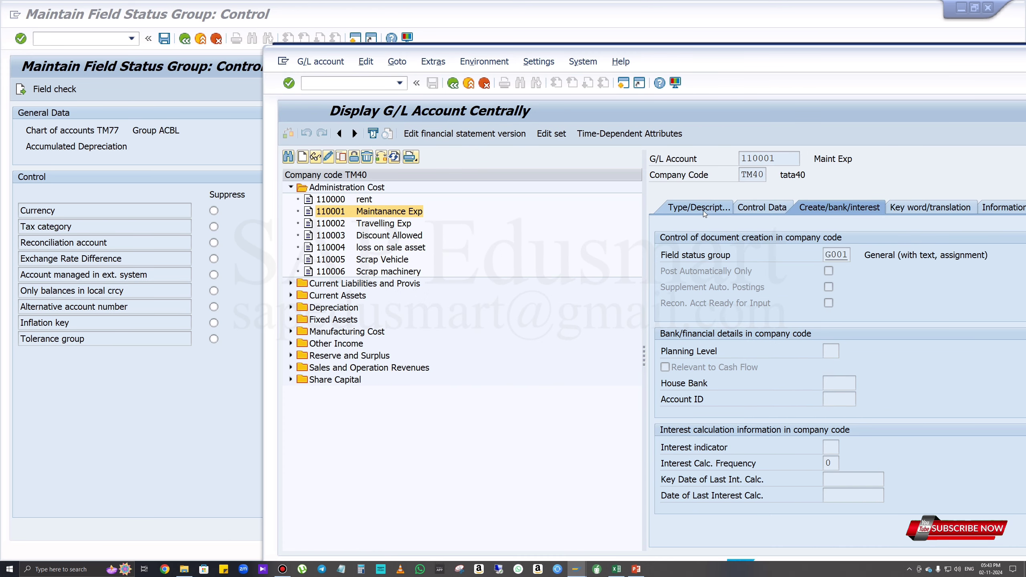
{"action": "left_click", "coordinate": [703, 210]}
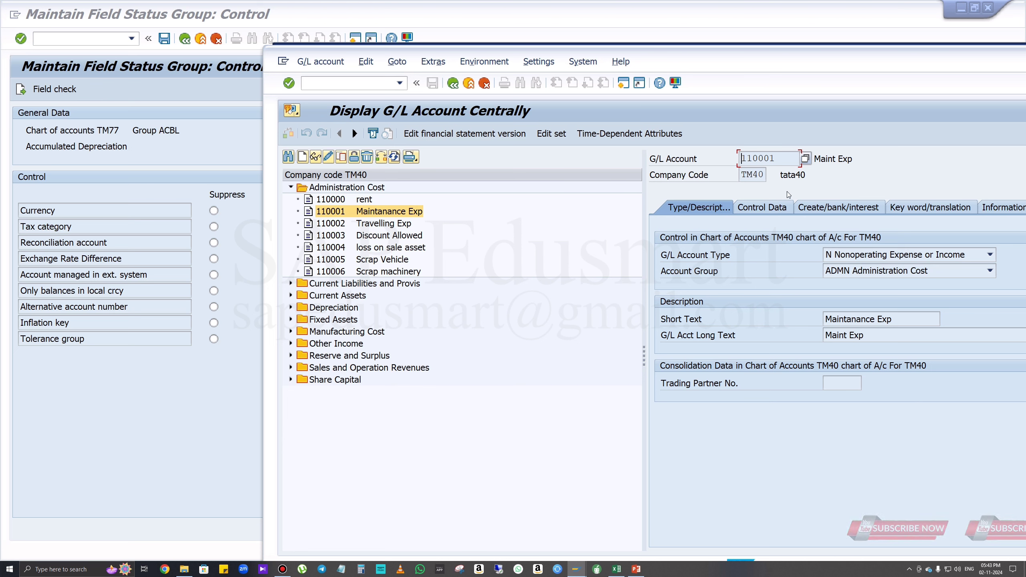
{"action": "left_click", "coordinate": [773, 209]}
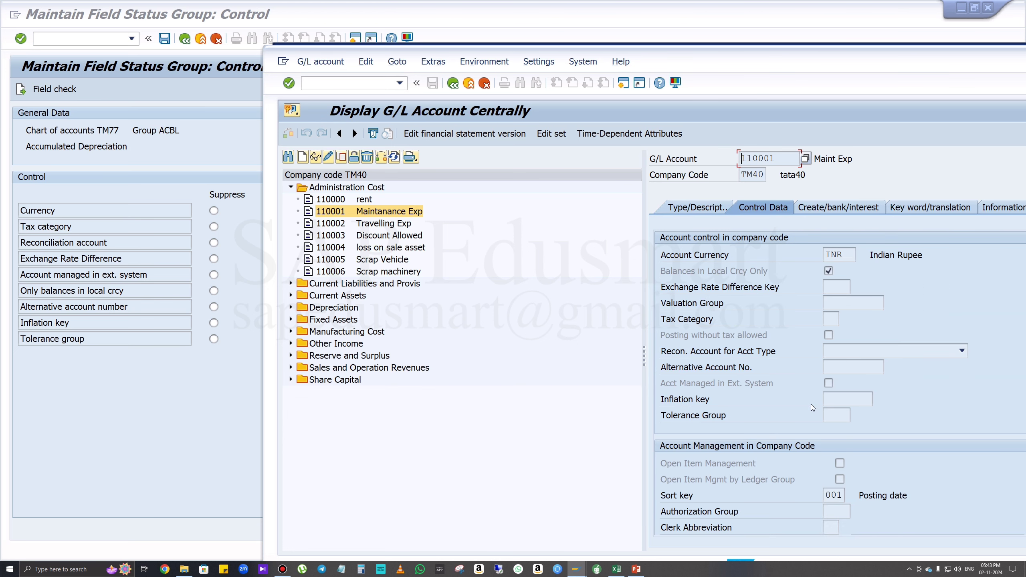
{"action": "left_click", "coordinate": [140, 429]}
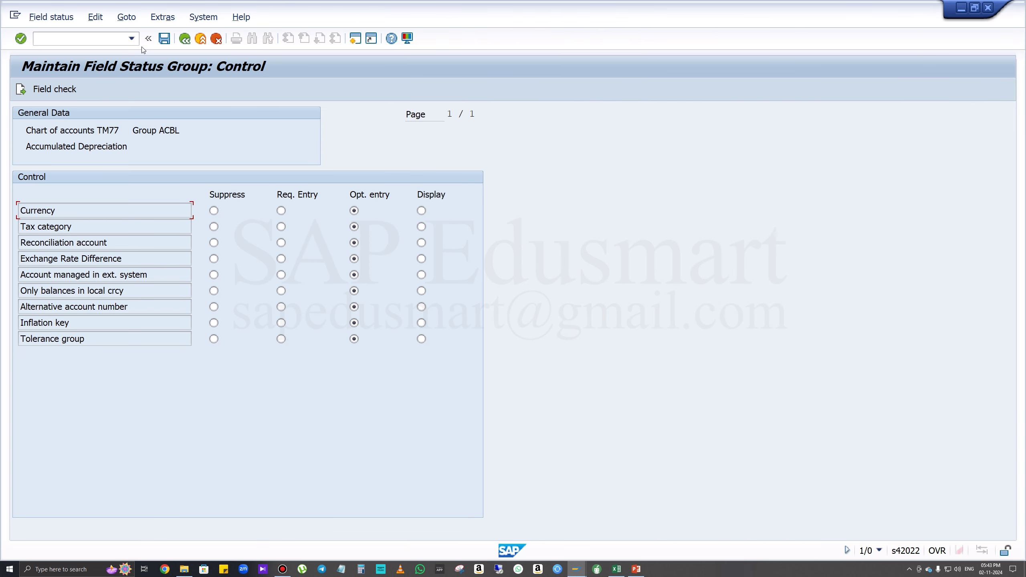
Step: Examine the Account management and Document entry field groups of account group ACBL
{"action": "left_click", "coordinate": [182, 39]}
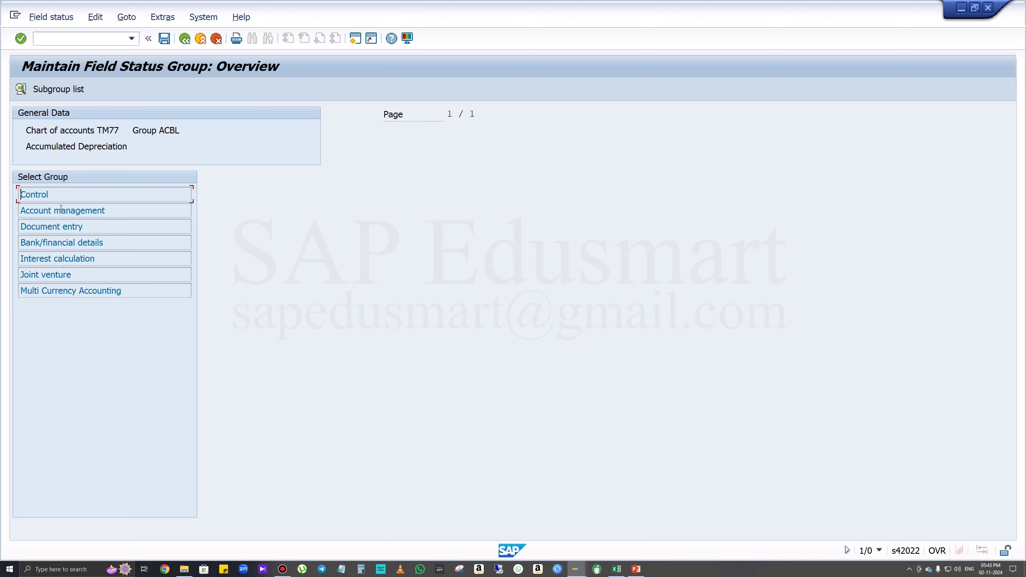
{"action": "double_click", "coordinate": [60, 208]}
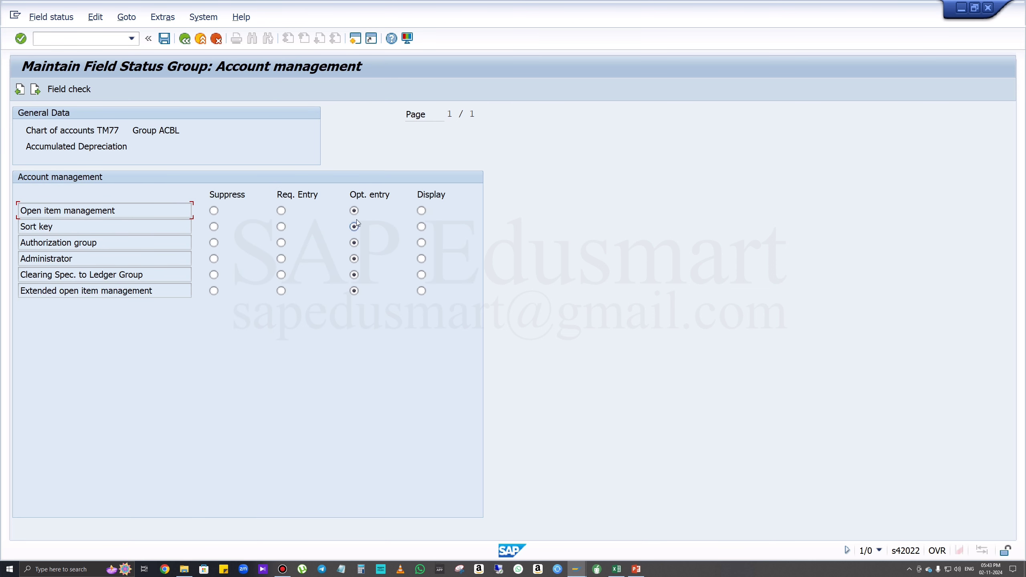
{"action": "left_click", "coordinate": [185, 38]}
{"action": "double_click", "coordinate": [84, 226]}
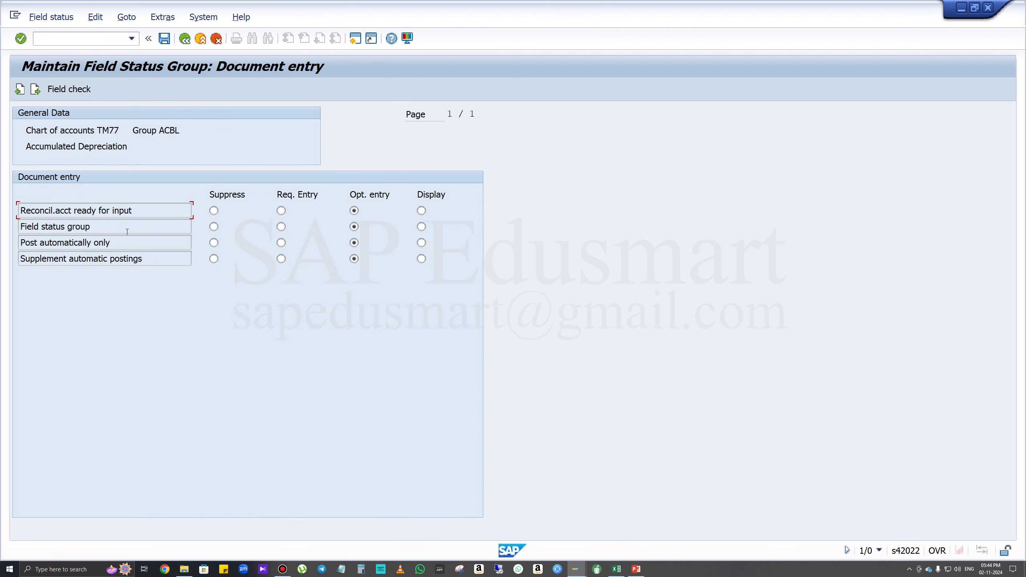
Step: Compare the Document entry fields with the Maintanance Exp account's create/bank/interest data and return to the G/L account groups overview
{"action": "left_click", "coordinate": [576, 569]}
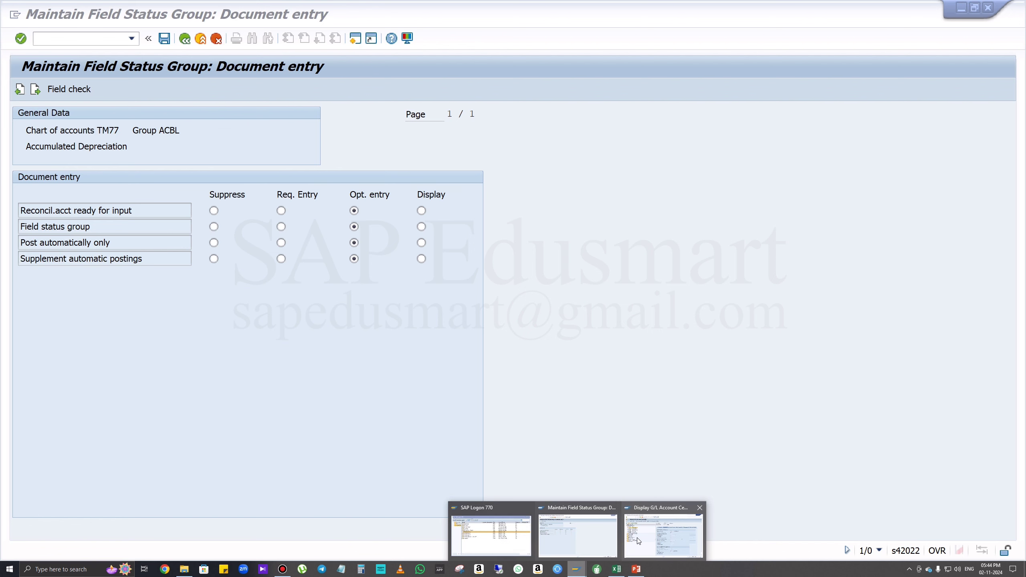
{"action": "left_click", "coordinate": [663, 536]}
{"action": "left_click", "coordinate": [843, 209]}
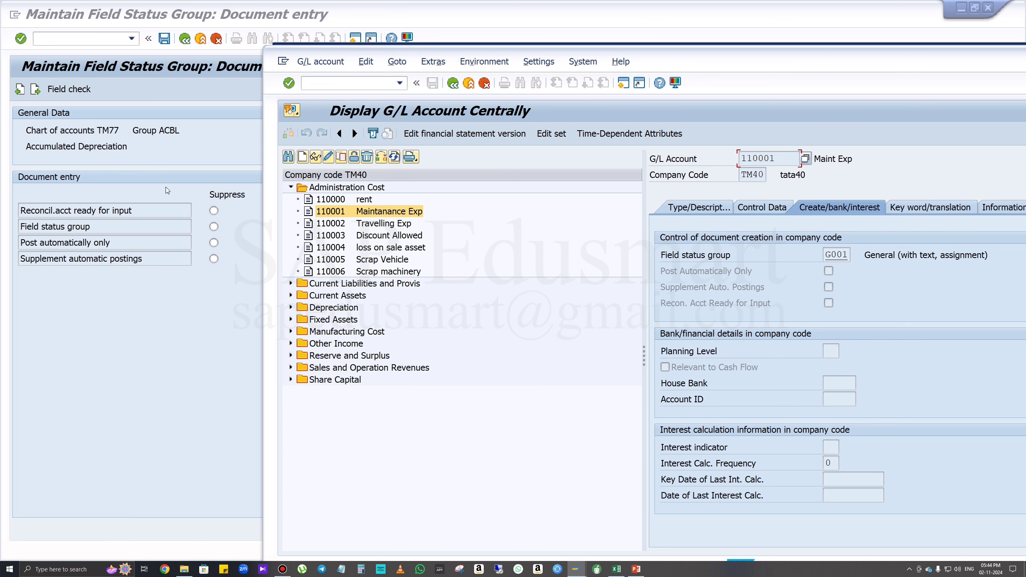
{"action": "left_click", "coordinate": [219, 117]}
{"action": "left_click", "coordinate": [185, 39]}
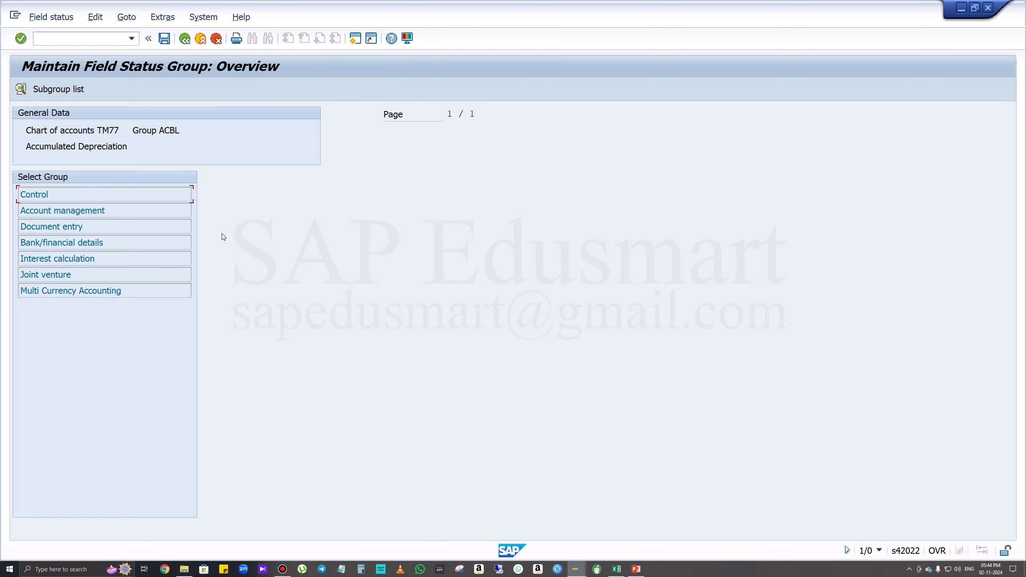
{"action": "left_click", "coordinate": [185, 39]}
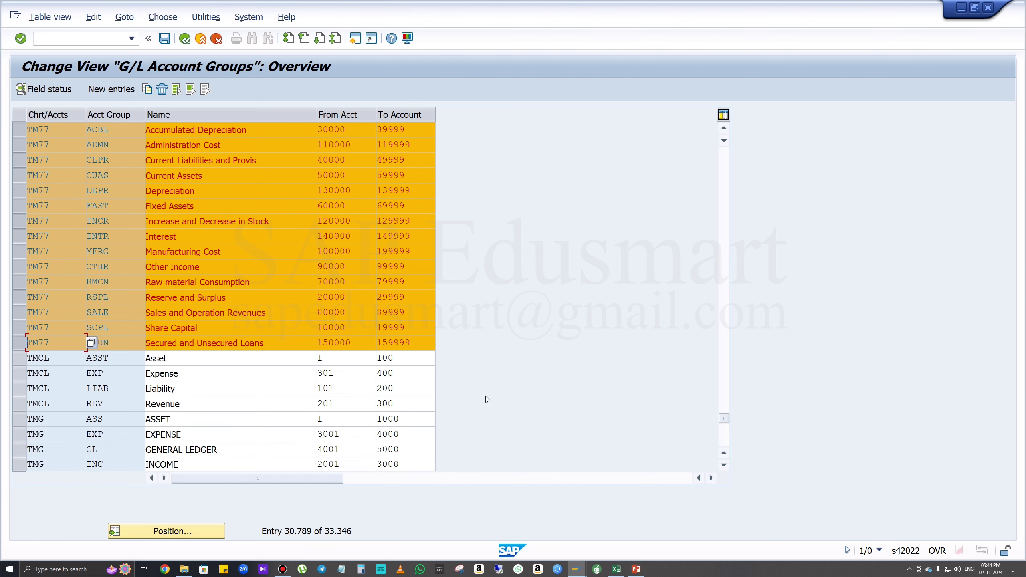
Step: Check the OB62 slide in PowerPoint, return to SAP and open the IMG activity Assign Company Code to Chart of Accounts
{"action": "left_click", "coordinate": [636, 569]}
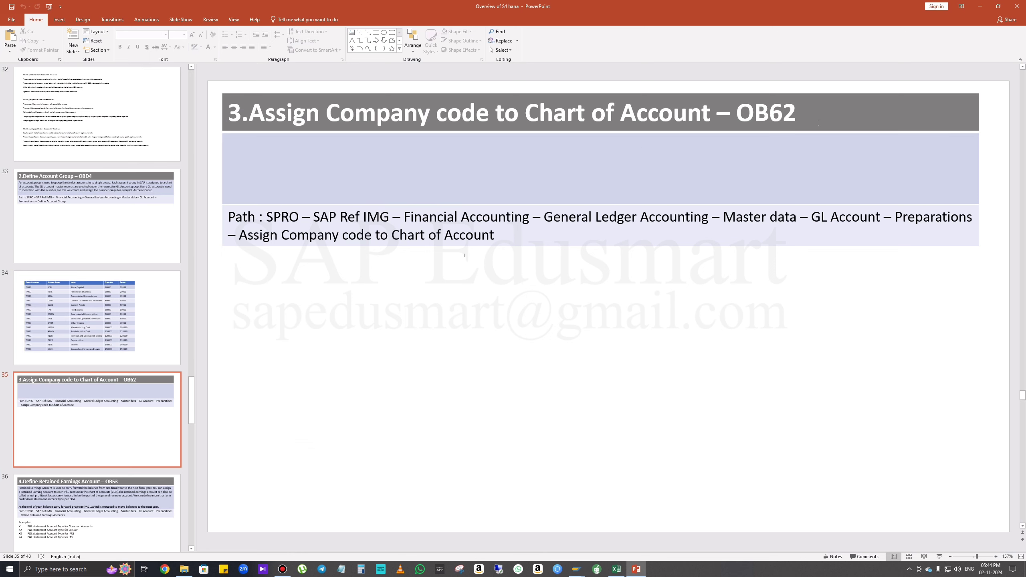
{"action": "left_click", "coordinate": [980, 6]}
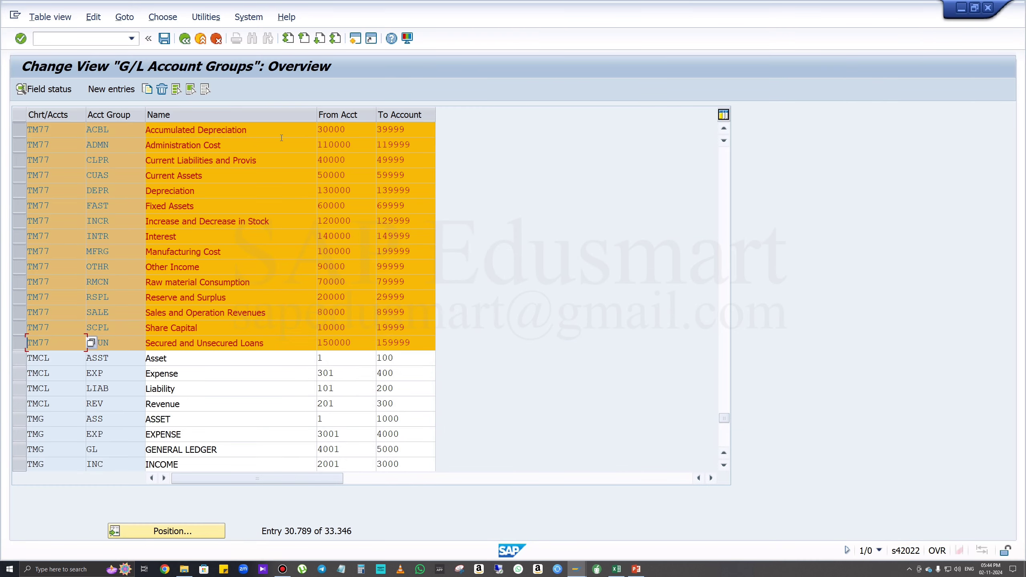
{"action": "left_click", "coordinate": [186, 39]}
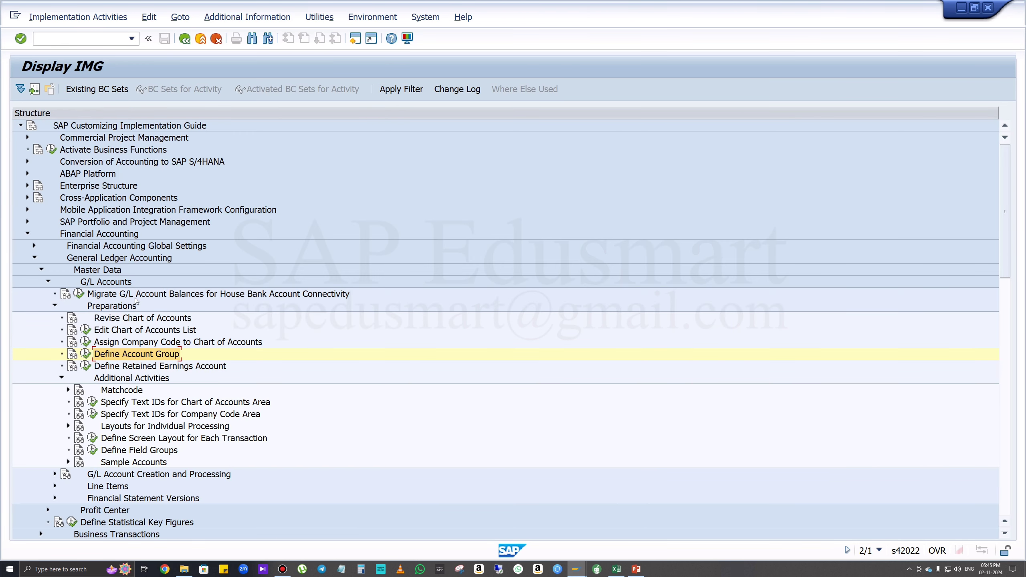
{"action": "left_click", "coordinate": [147, 343]}
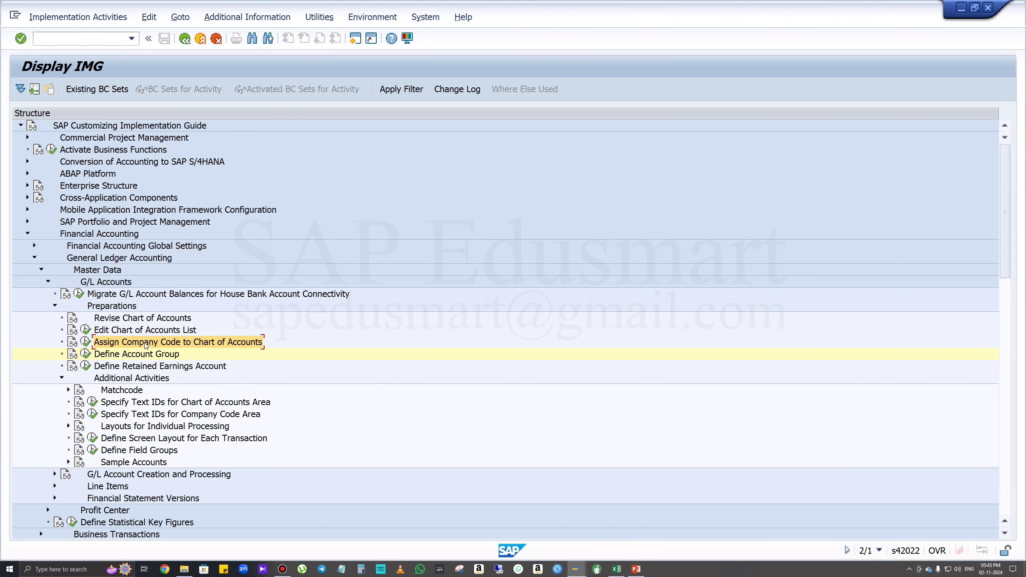
{"action": "left_click", "coordinate": [90, 344]}
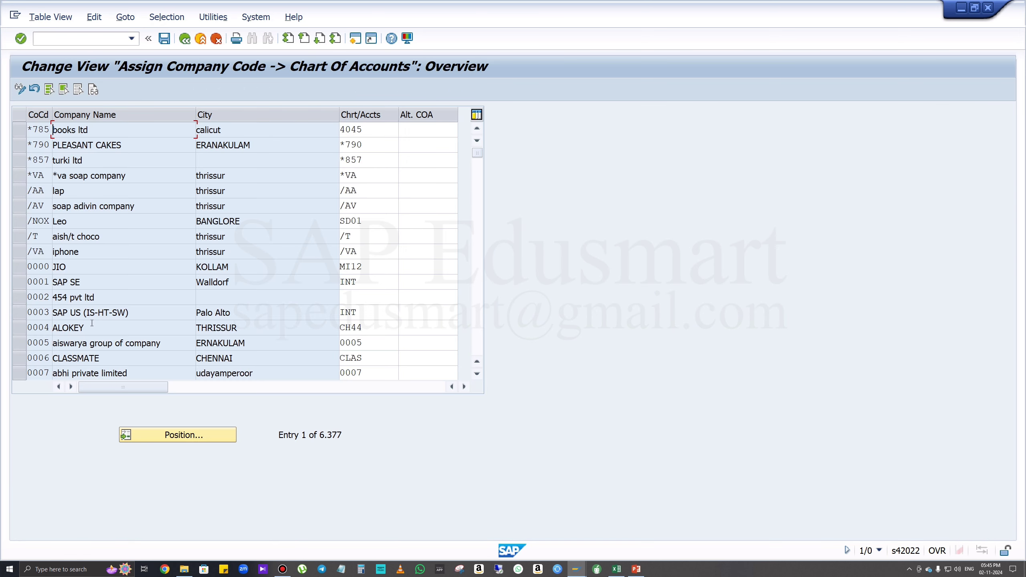
Step: Locate company code TM77 in the assignment table, assign chart of accounts TM77 to it and save
{"action": "left_click", "coordinate": [196, 435]}
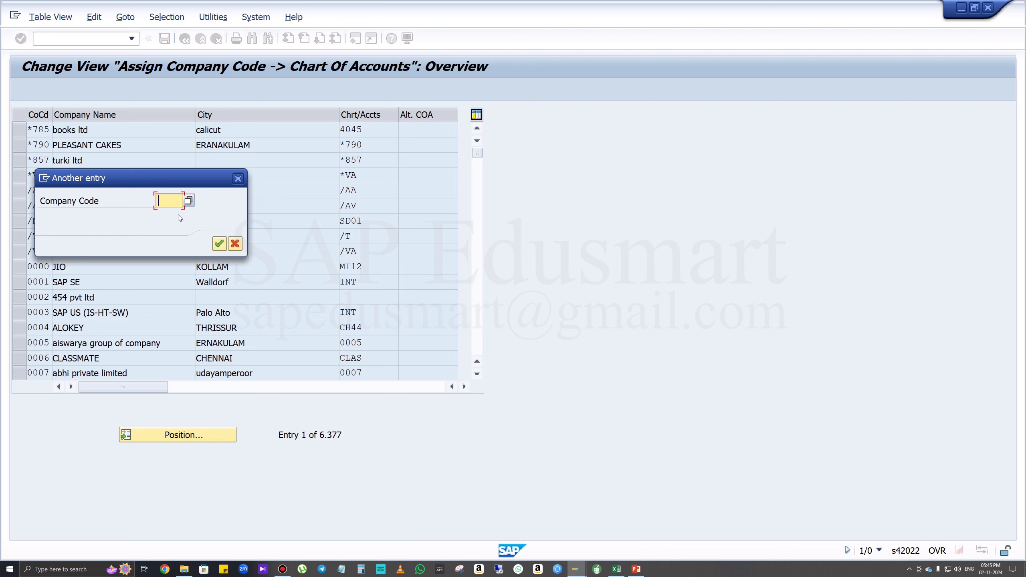
{"action": "type", "text": "TM77"}
{"action": "key", "text": "Return"}
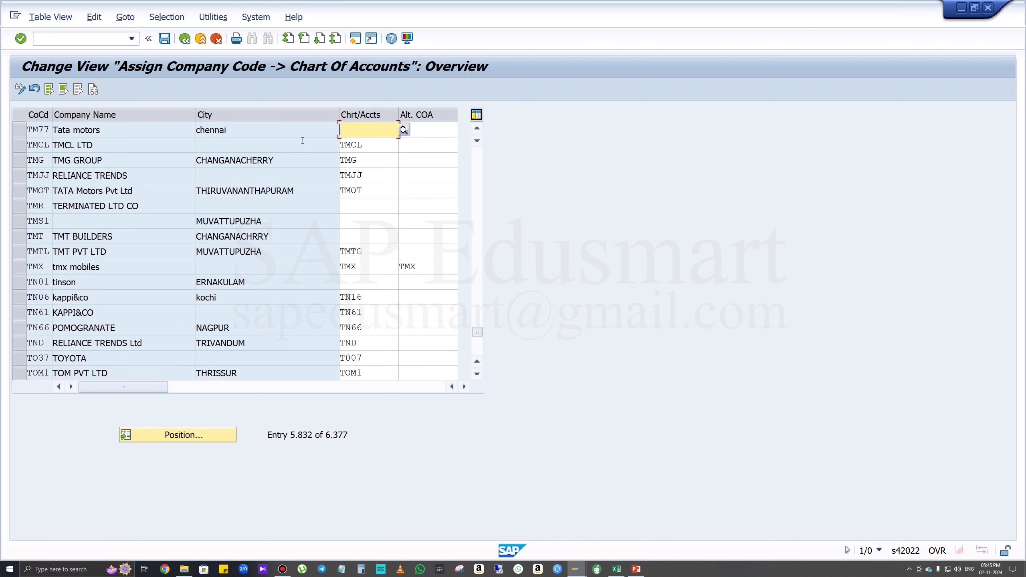
{"action": "left_click", "coordinate": [331, 147]}
{"action": "left_click", "coordinate": [368, 131]}
{"action": "type", "text": "tm77"}
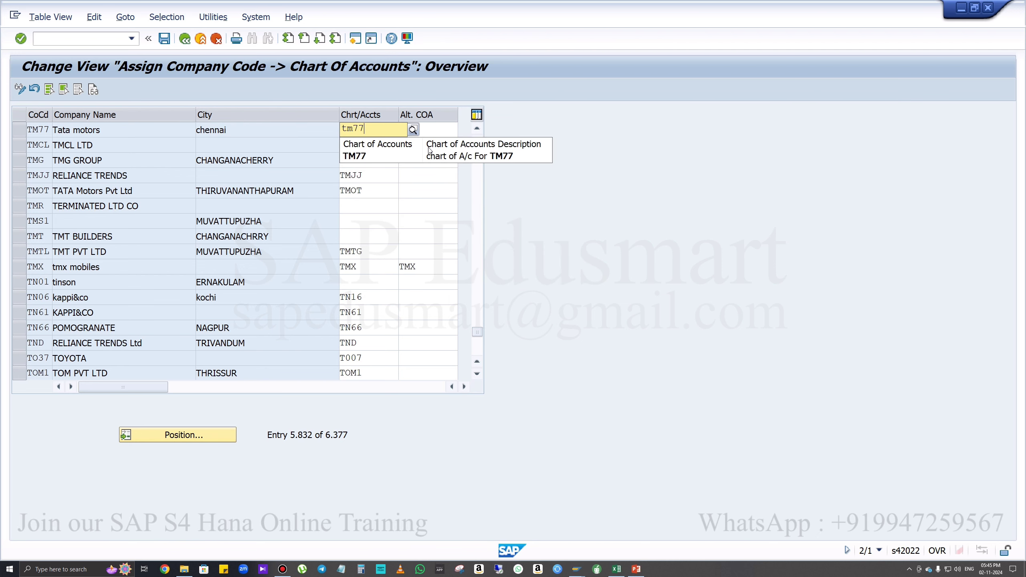
{"action": "left_click", "coordinate": [415, 153]}
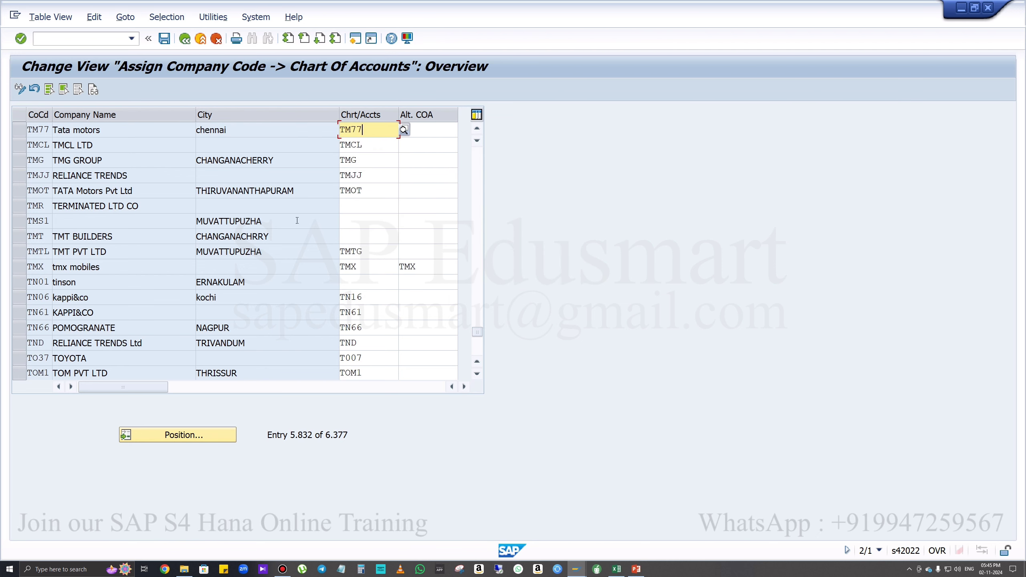
{"action": "left_click", "coordinate": [163, 38]}
{"action": "key", "text": "Return"}
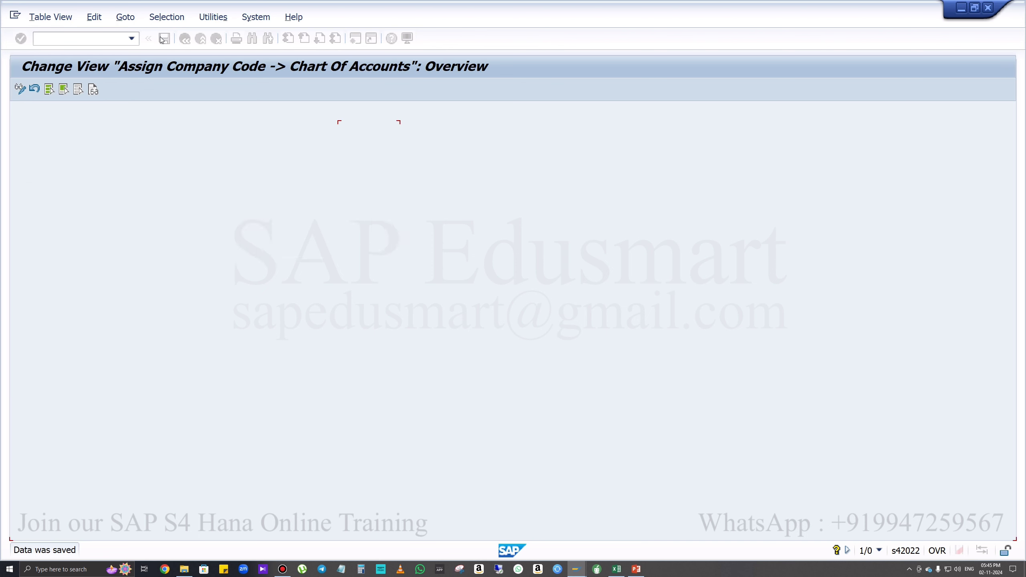